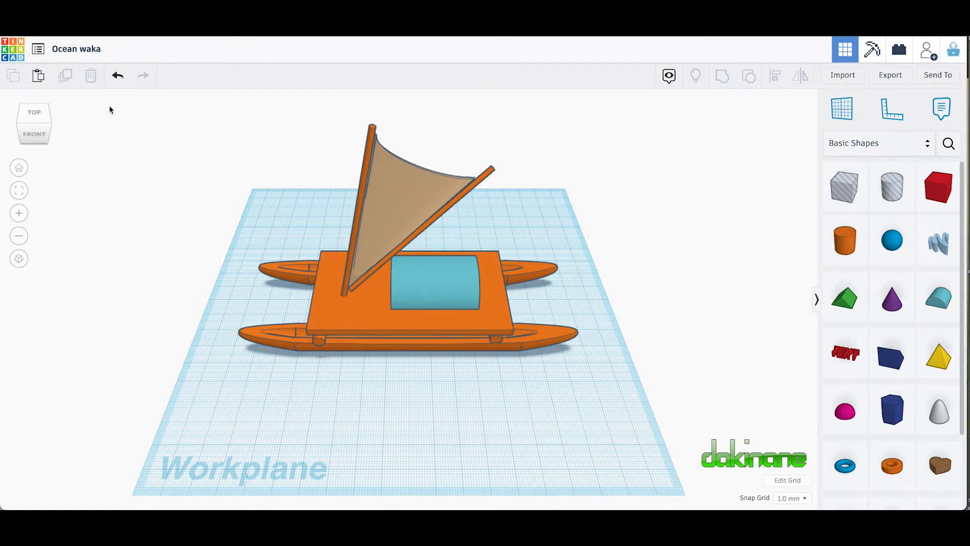
From the top view, rotate all five waka shapes a quarter turn clockwise and nudge them 1 mm along the workplane's width.
click(37, 114)
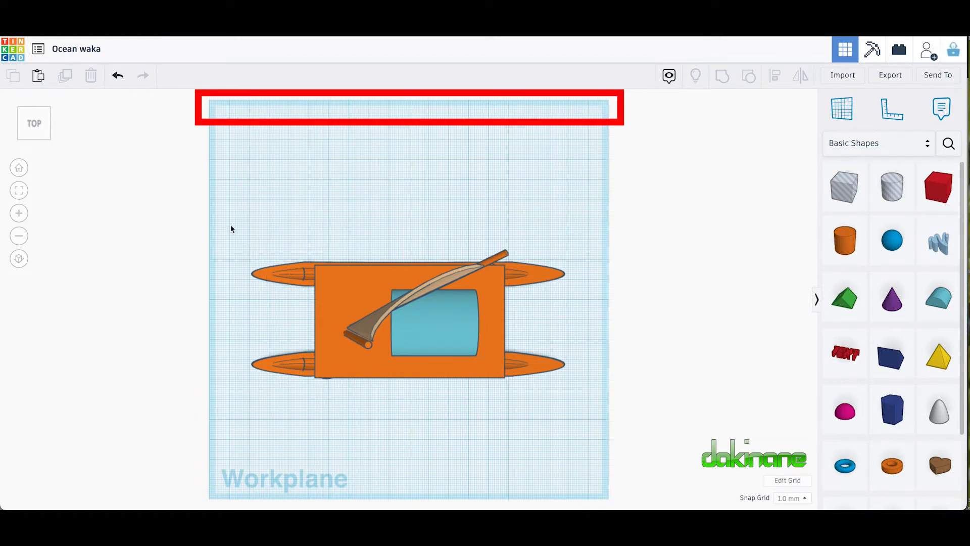
drag(229, 223, 625, 414)
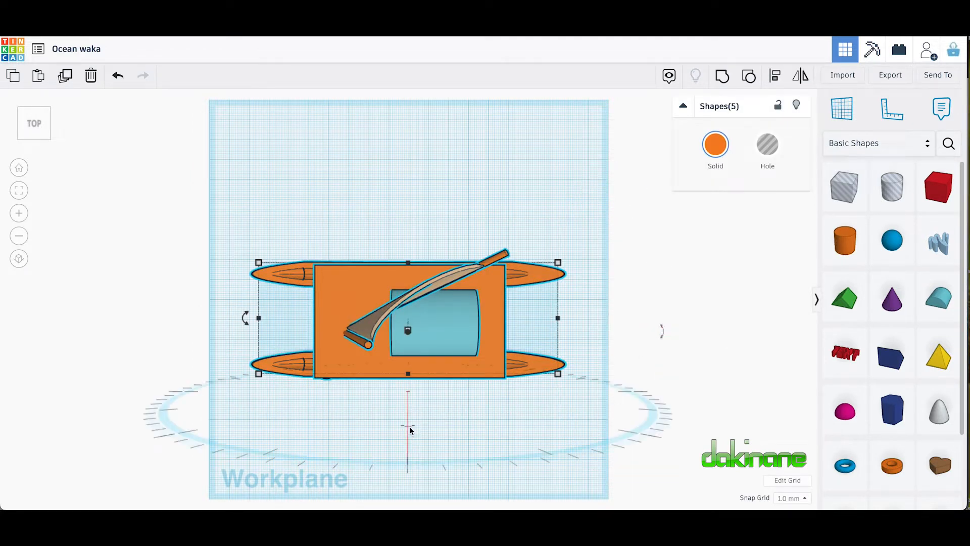
drag(245, 318, 412, 162)
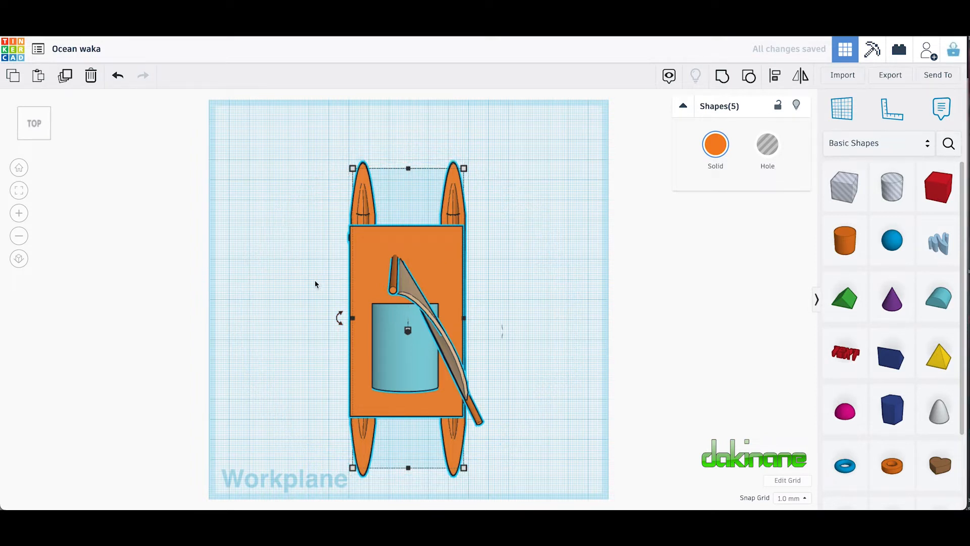
key(Right)
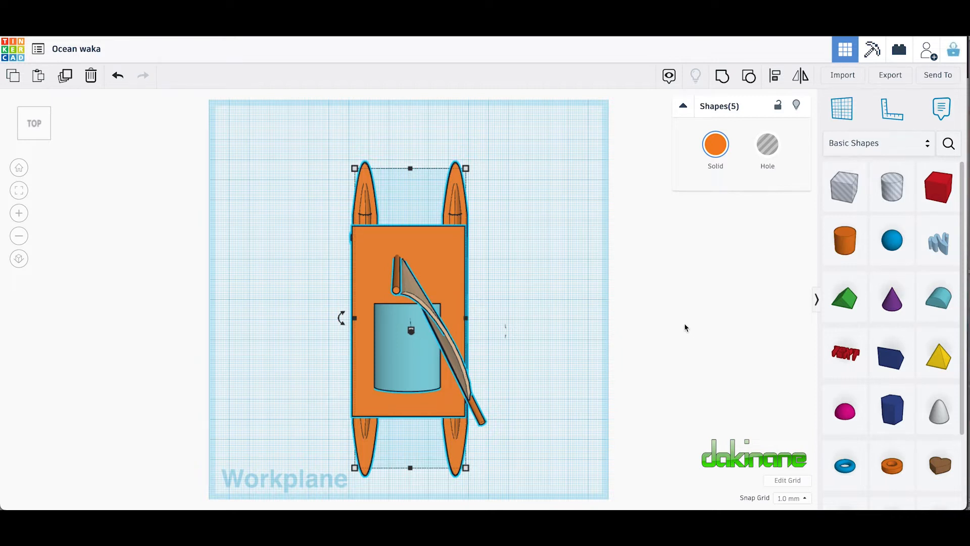
Export only the five selected waka shapes as an OBJ download.
click(892, 76)
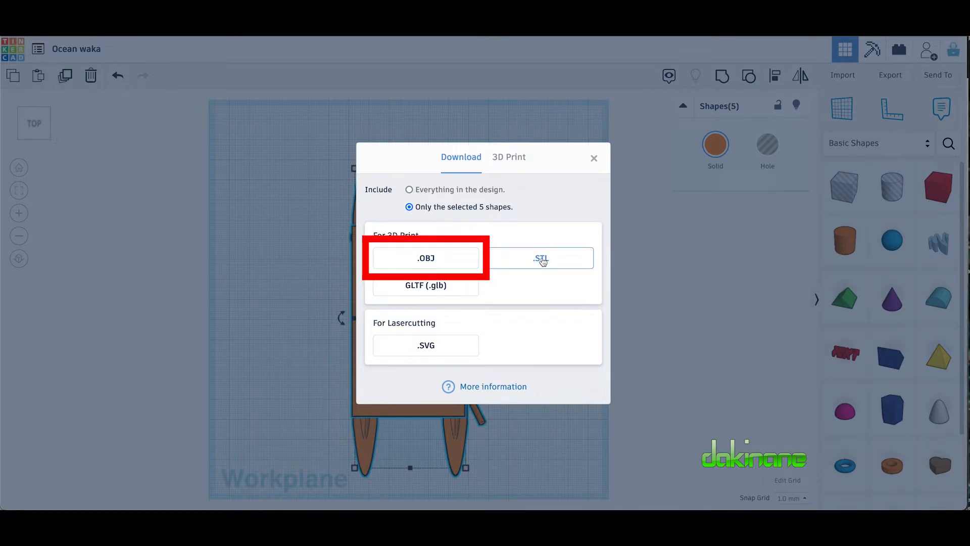
click(428, 260)
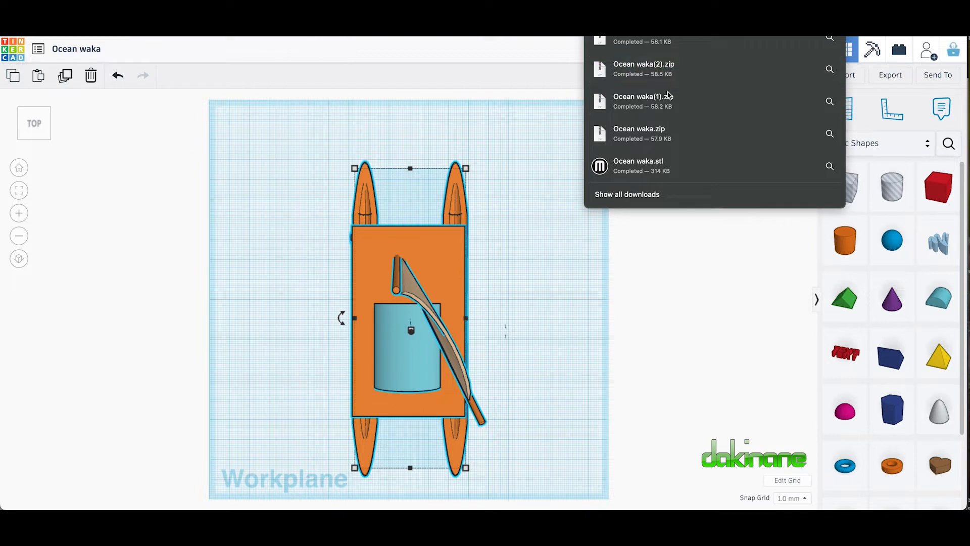
click(693, 249)
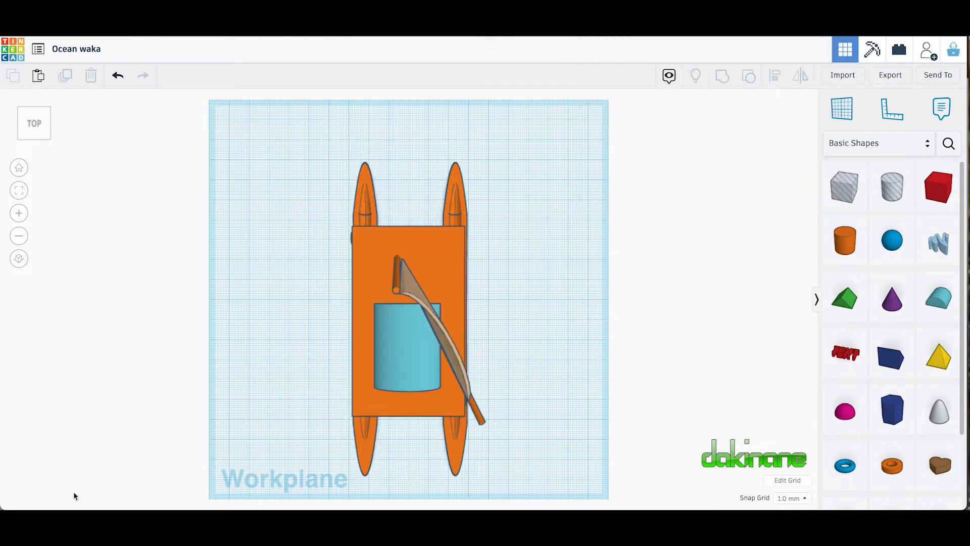
Switch to Finder and search the Downloads folder for "ocean".
click(30, 507)
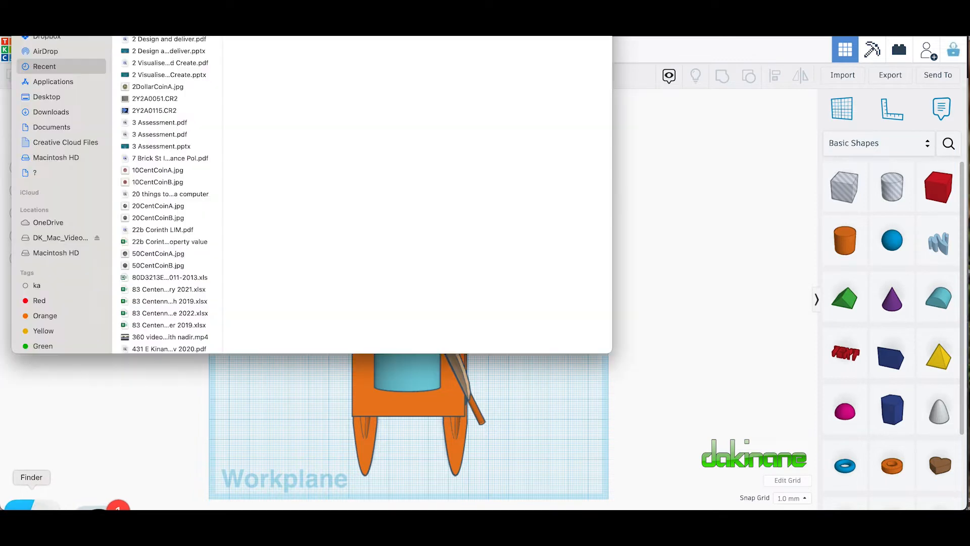
click(52, 113)
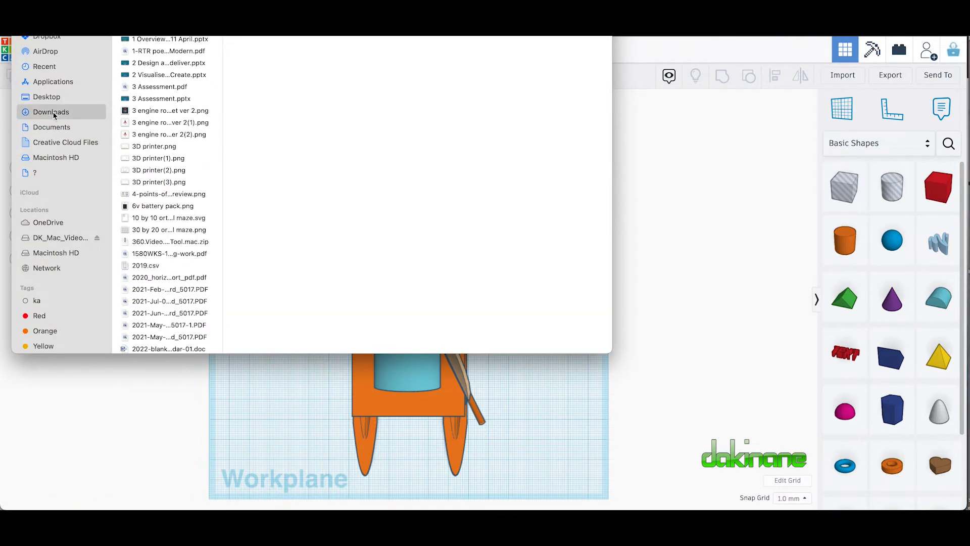
scroll(145, 206, down, 10)
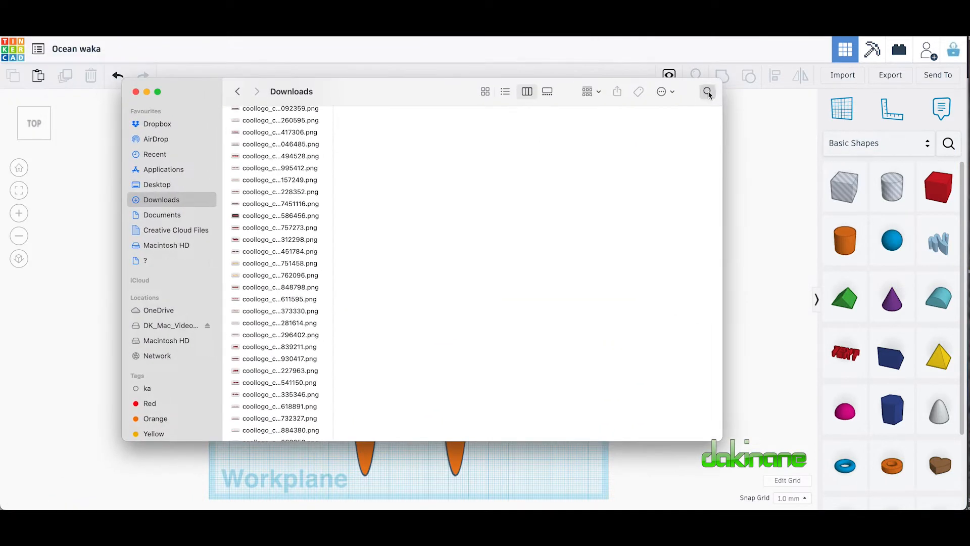
click(617, 92)
text(ocean)
key(Return)
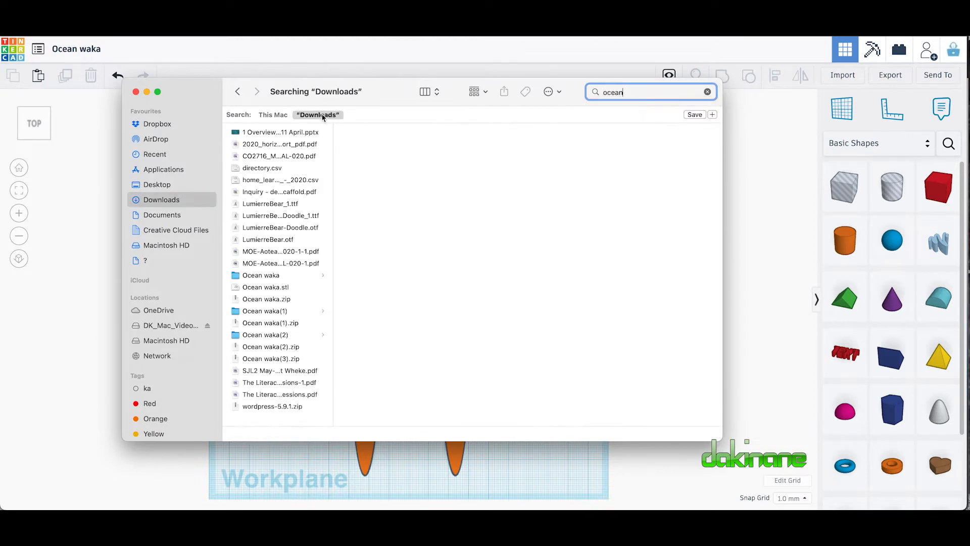
Extract the archive Ocean waka(1).zip.
click(262, 326)
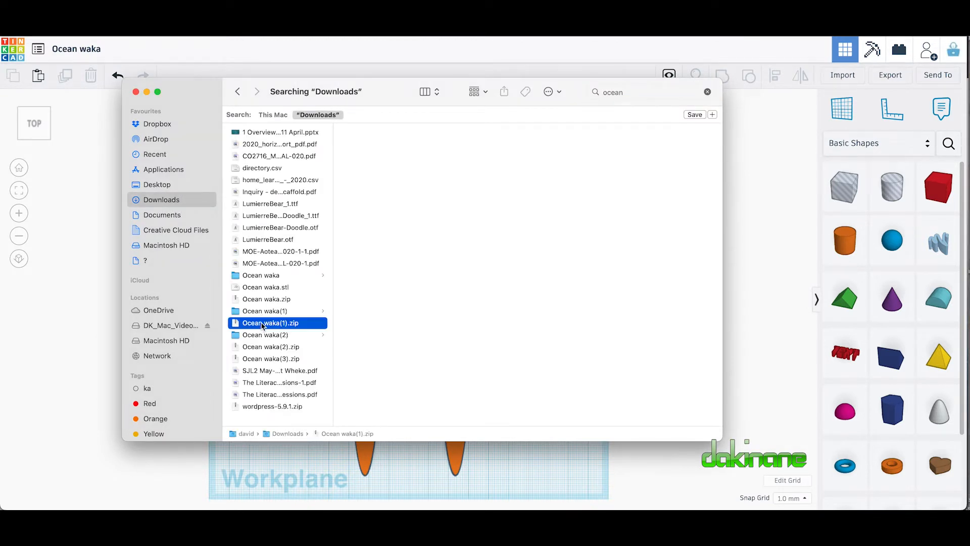
right_click(262, 326)
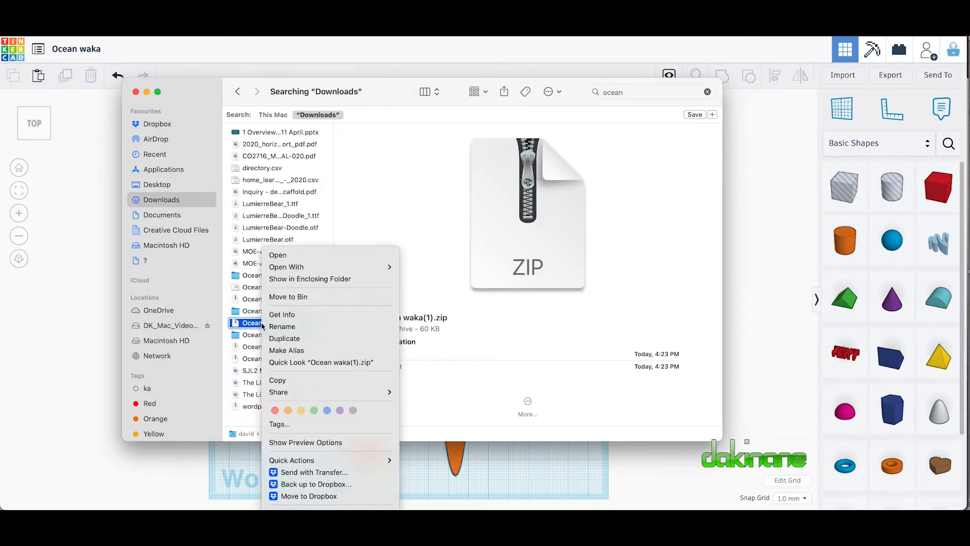
click(290, 260)
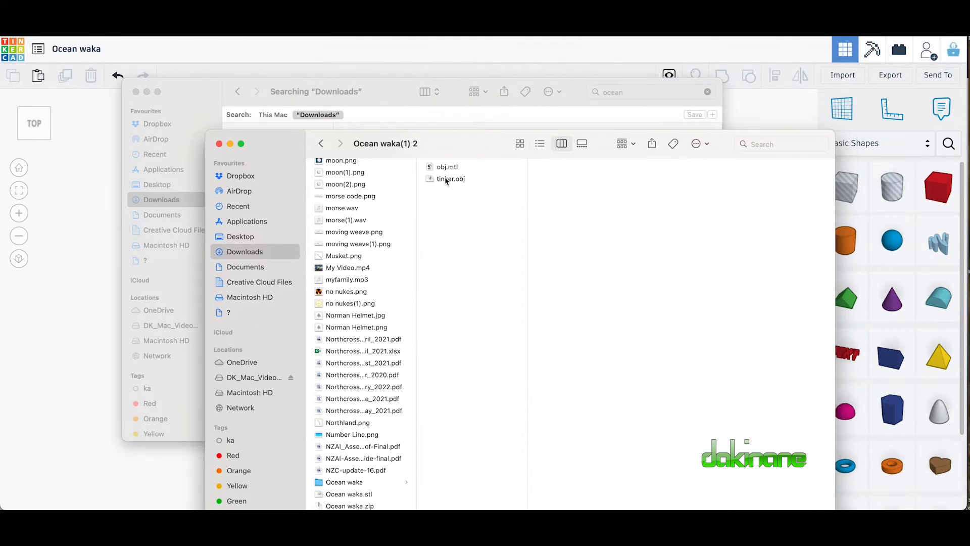
Rename the extracted tinker.obj file as "Waka for Cospaces".
drag(454, 146, 454, 174)
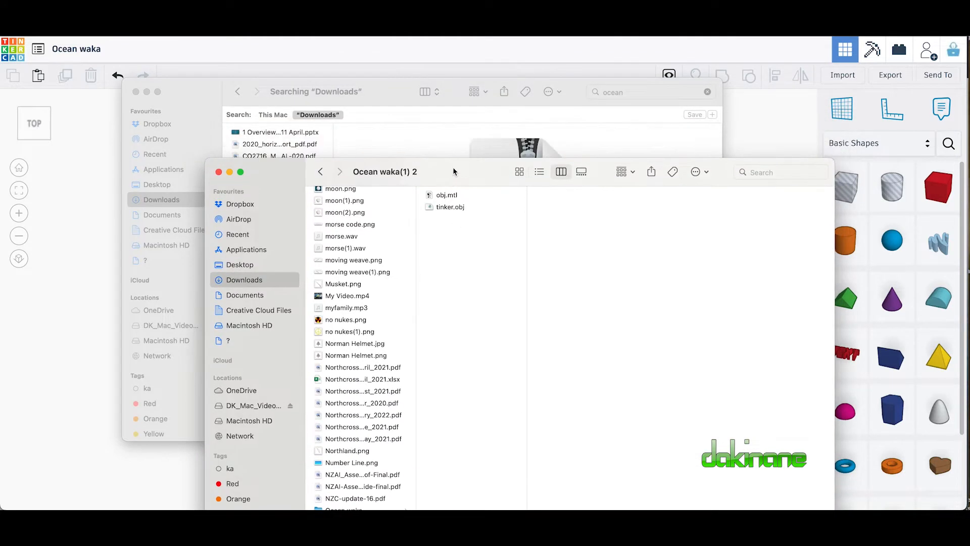
right_click(447, 207)
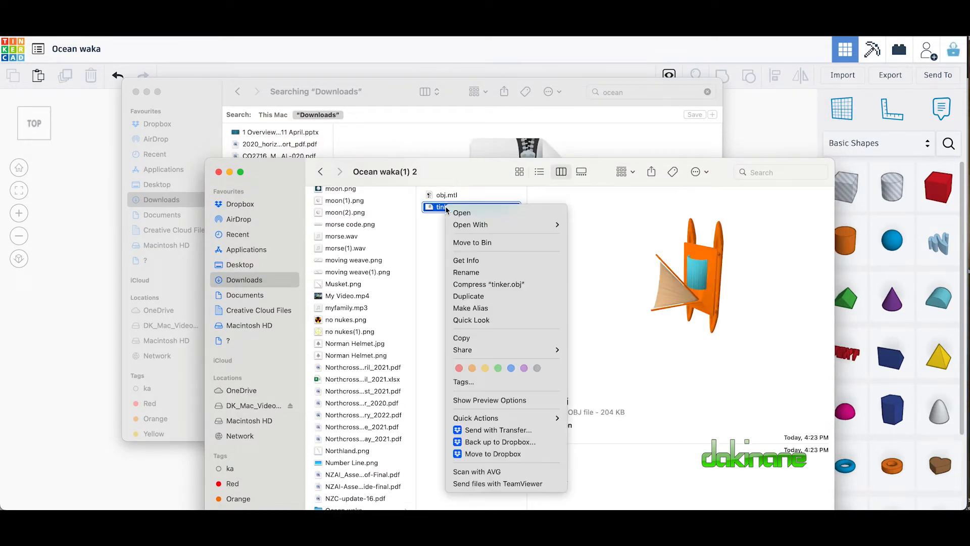
click(469, 273)
key(BackSpace)
text(Waka for Cospaces)
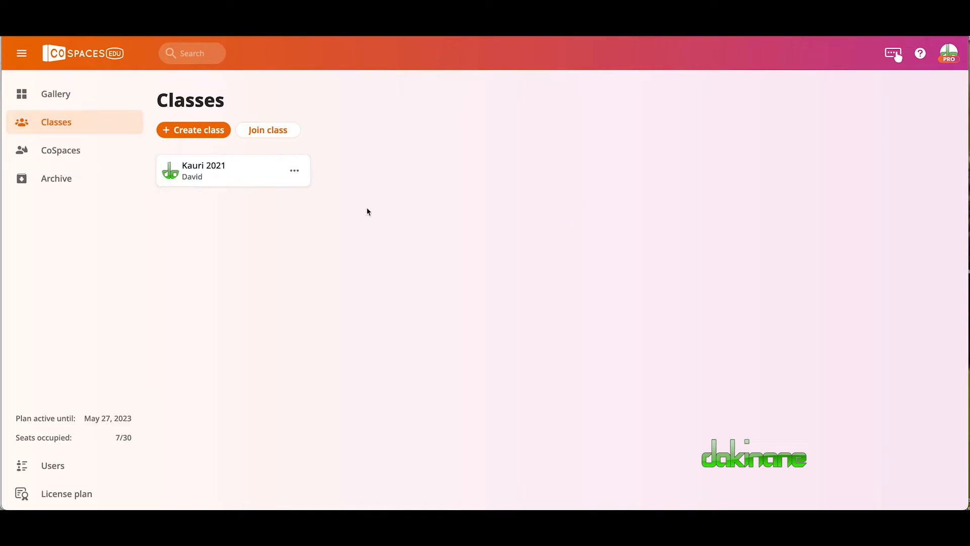
Switch to CoSpaces Edu, create a CoSpace from the empty 3D environment scene, and move its camera nearer the front of the grid.
click(54, 152)
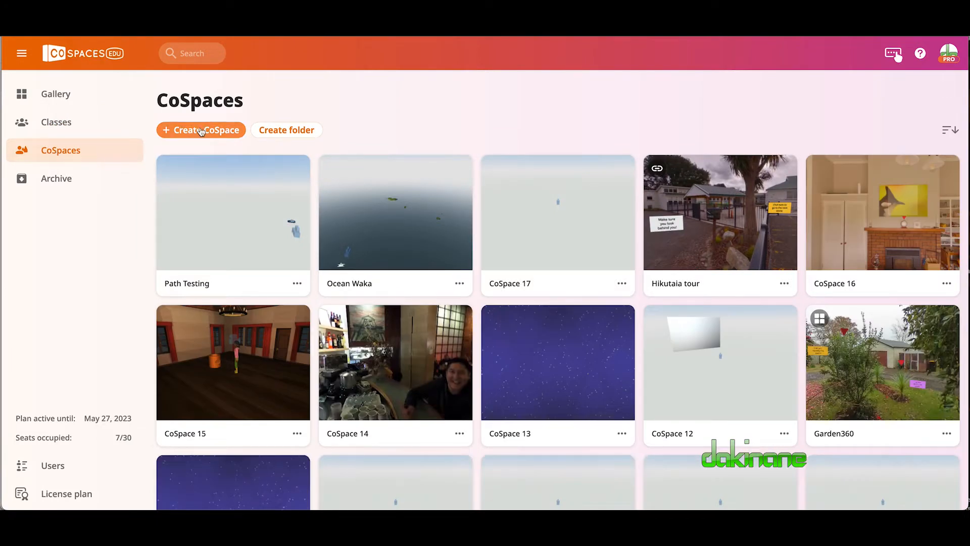
click(201, 131)
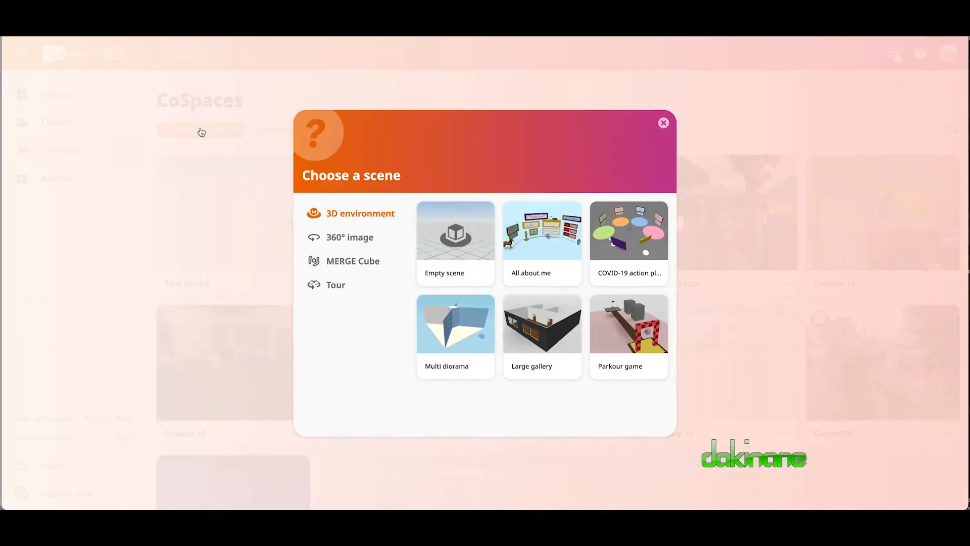
click(457, 237)
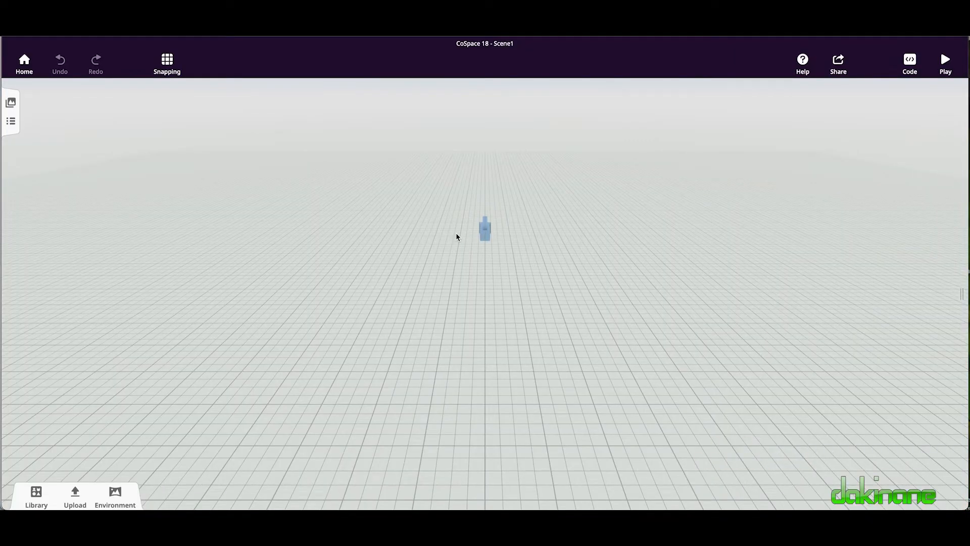
drag(485, 236, 490, 375)
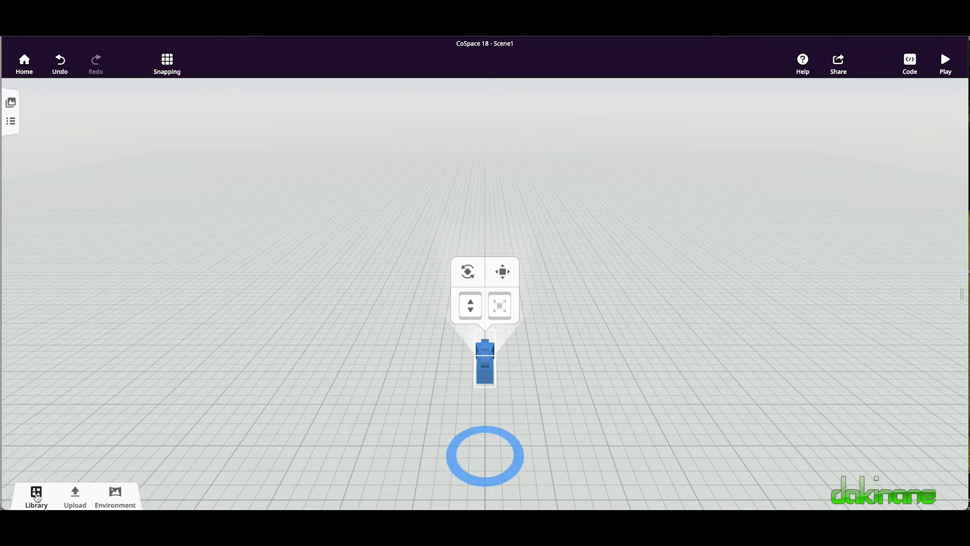
Set the scene's environment to the open ocean with a pale sky.
click(37, 498)
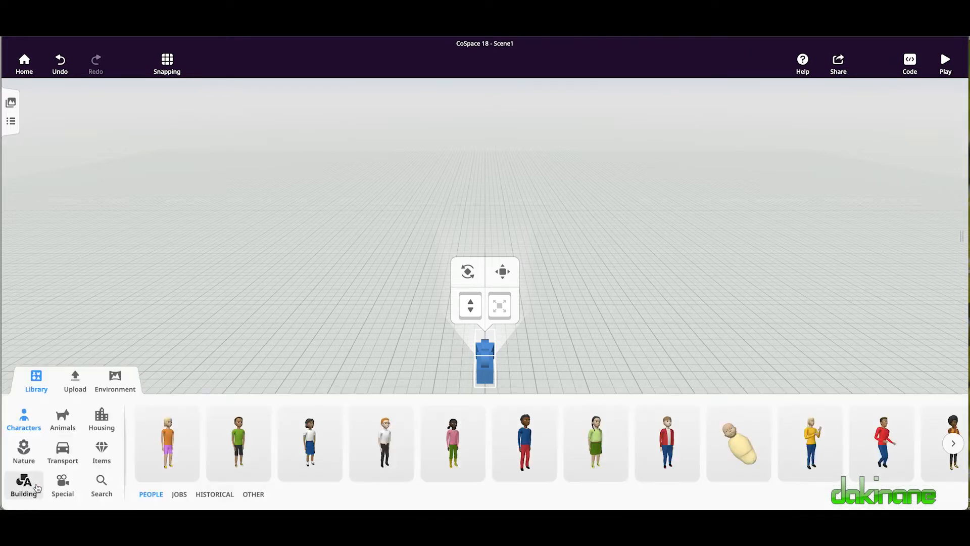
click(117, 380)
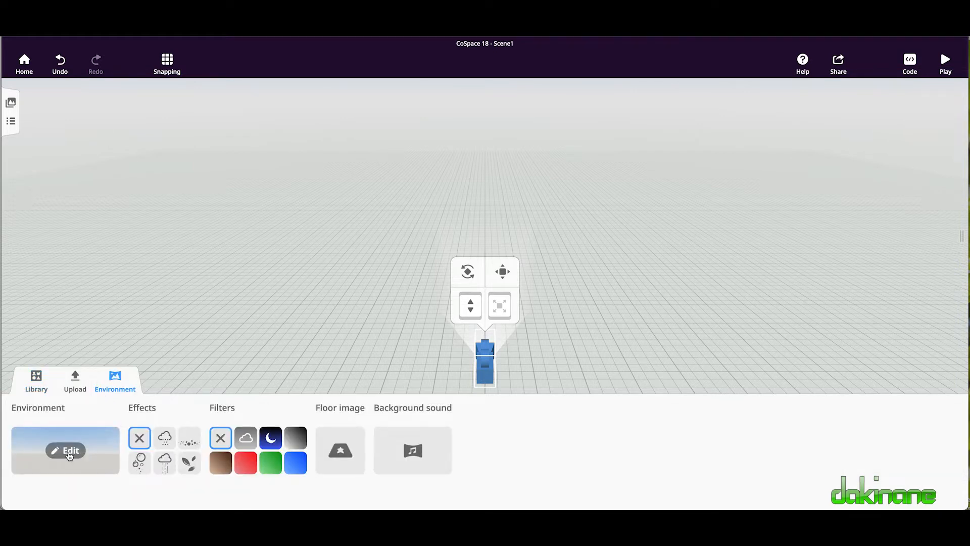
click(66, 450)
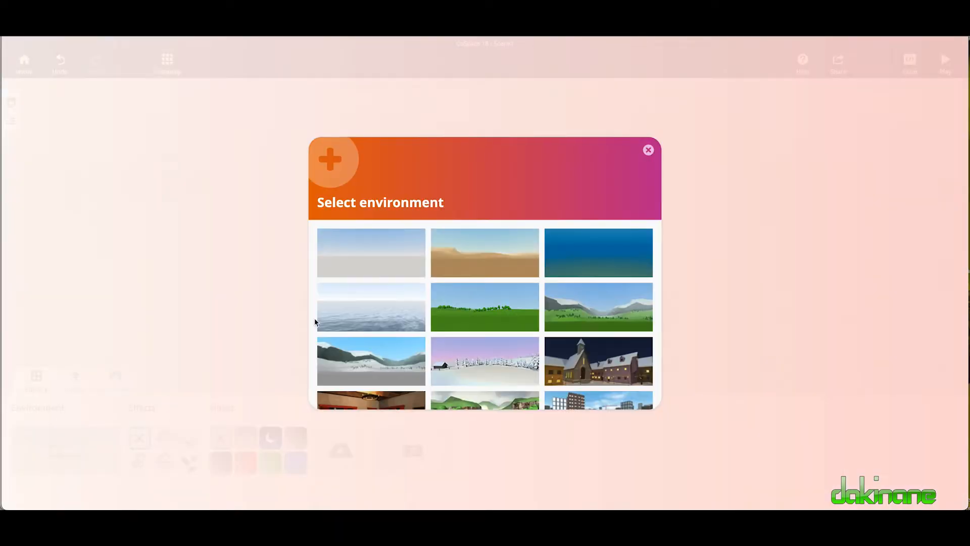
click(376, 319)
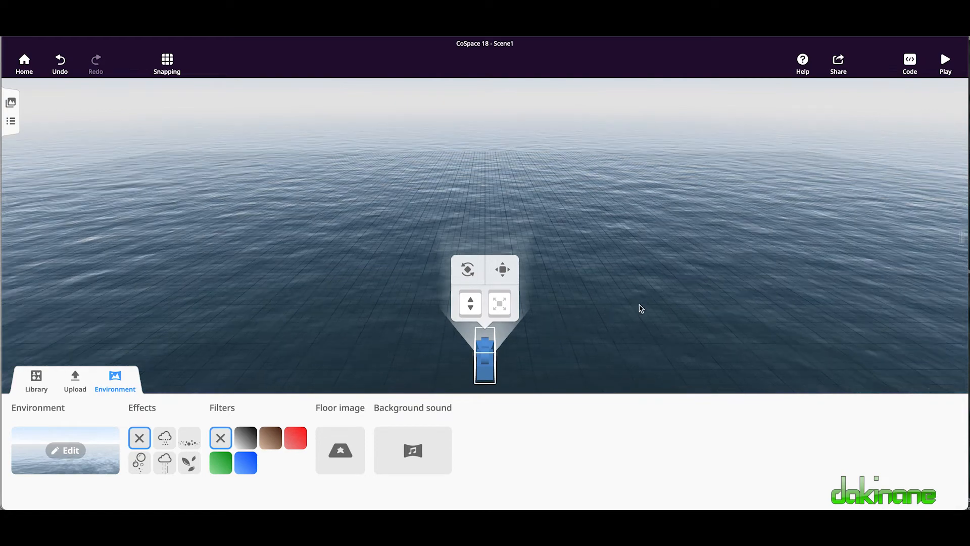
Examine the ocean scene and the extent of its grid around the camera from several angles and distances.
scroll(641, 307, down, 2)
drag(613, 257, 593, 302)
scroll(594, 302, up, 1)
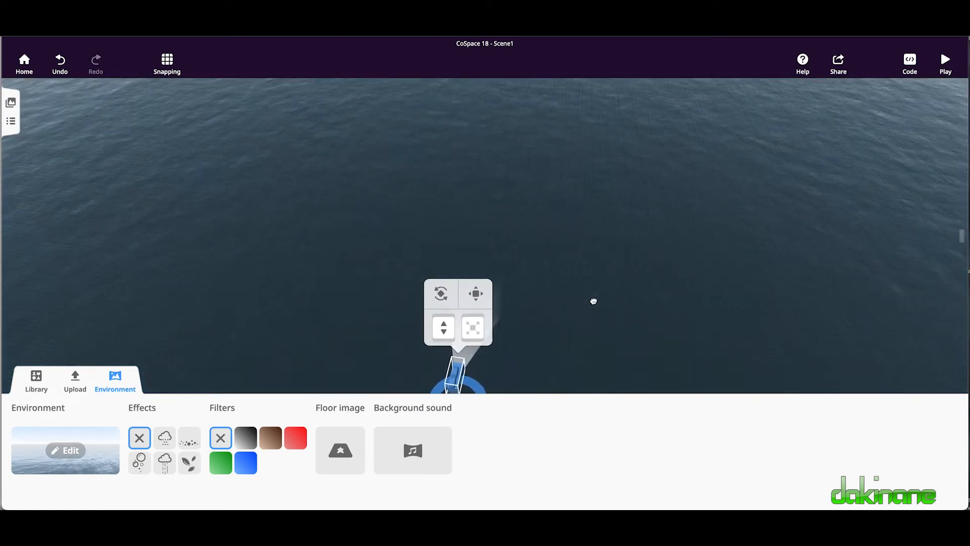
scroll(593, 301, down, 3)
scroll(594, 301, down, 3)
drag(594, 325, 593, 301)
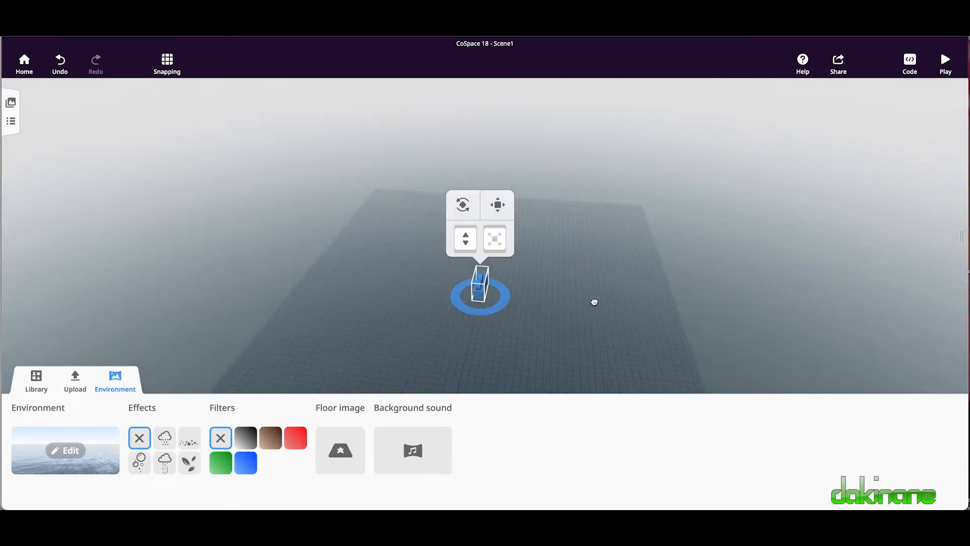
drag(571, 331, 613, 302)
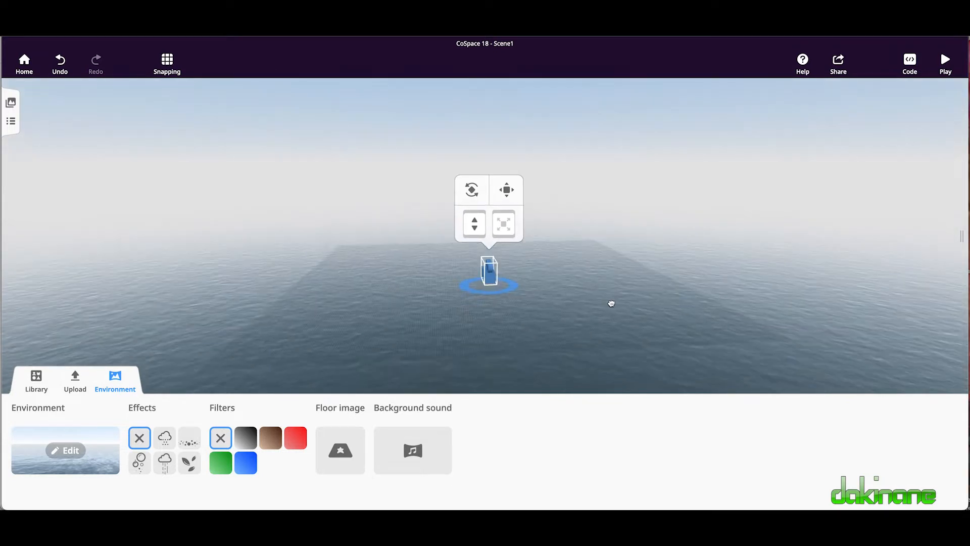
click(746, 341)
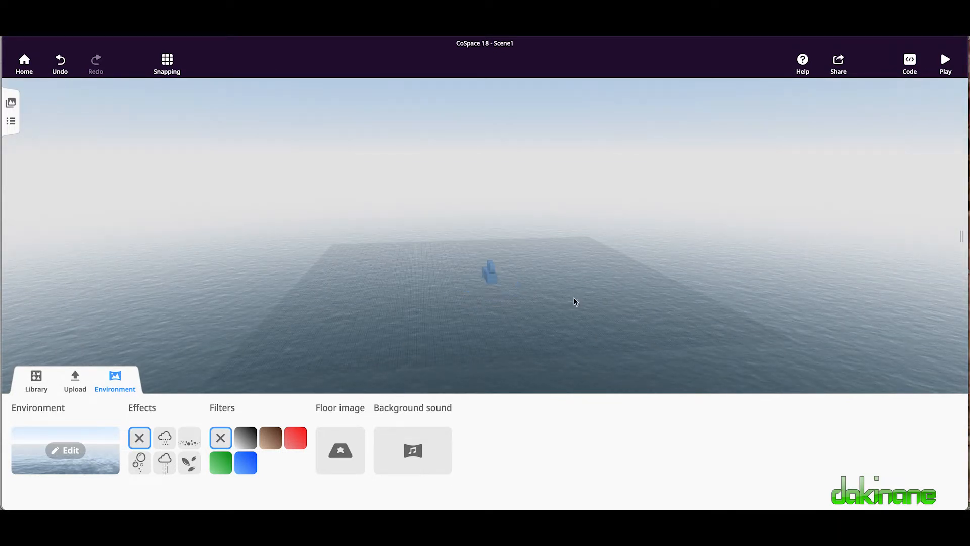
drag(574, 313, 559, 344)
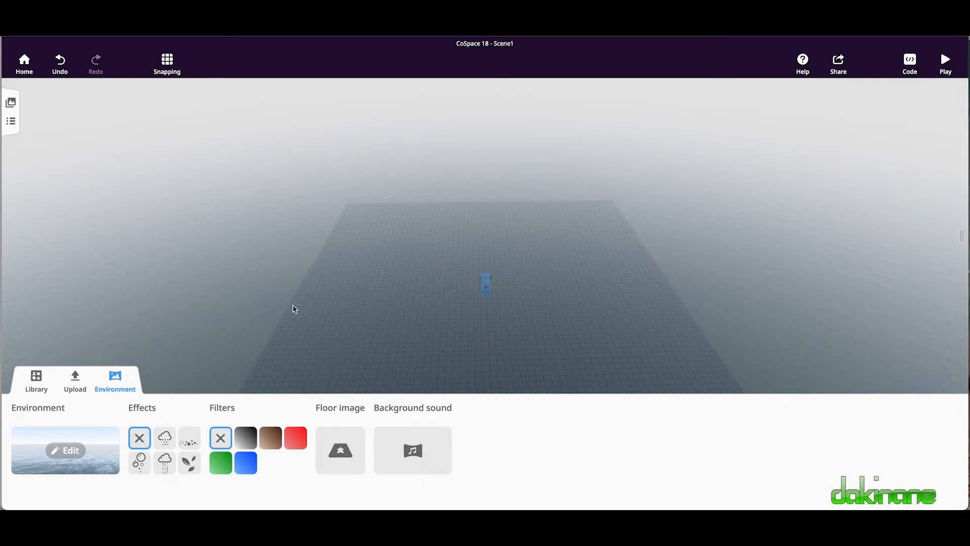
Add a grassy island from the Nature library, shrink it to a small islet, and place it at the grid's near right-hand corner.
click(40, 383)
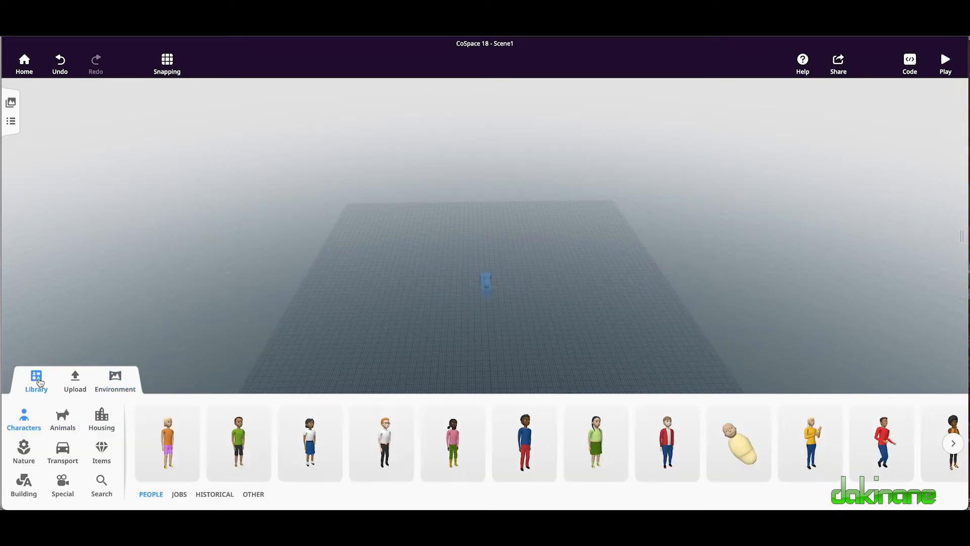
click(28, 452)
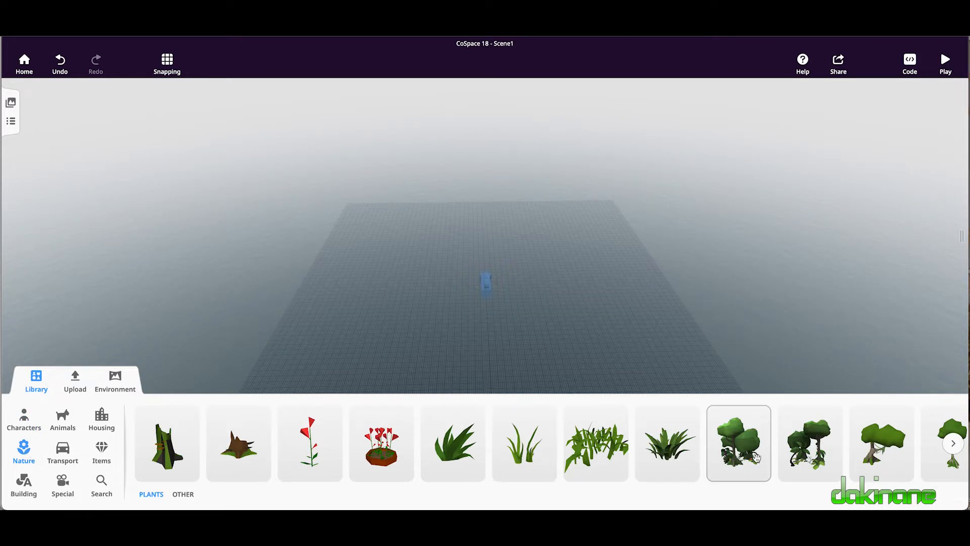
scroll(757, 458, right, 9)
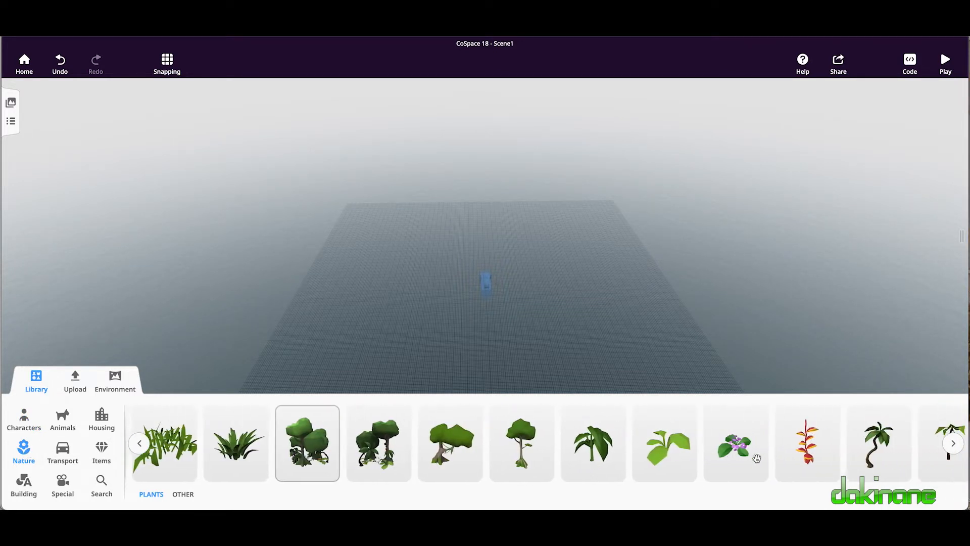
click(197, 495)
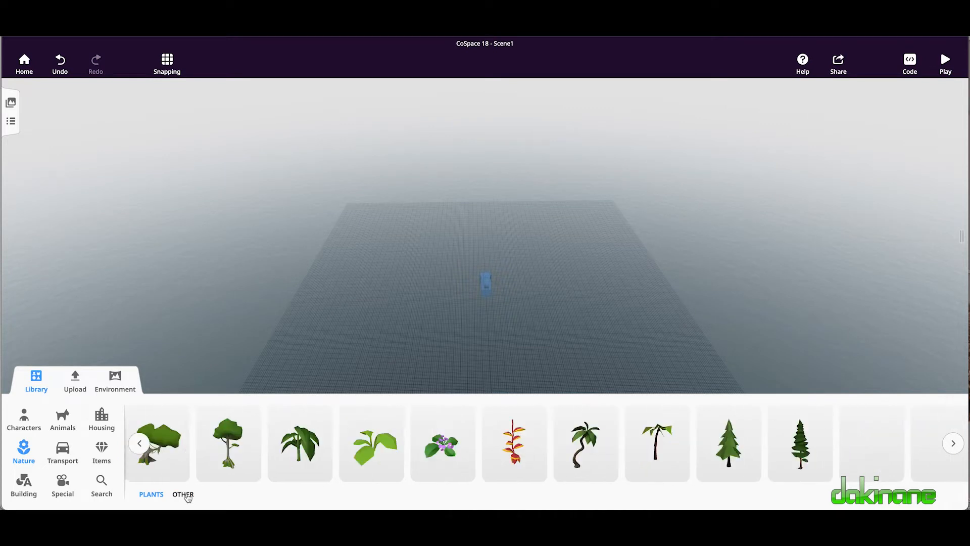
scroll(716, 463, right, 4)
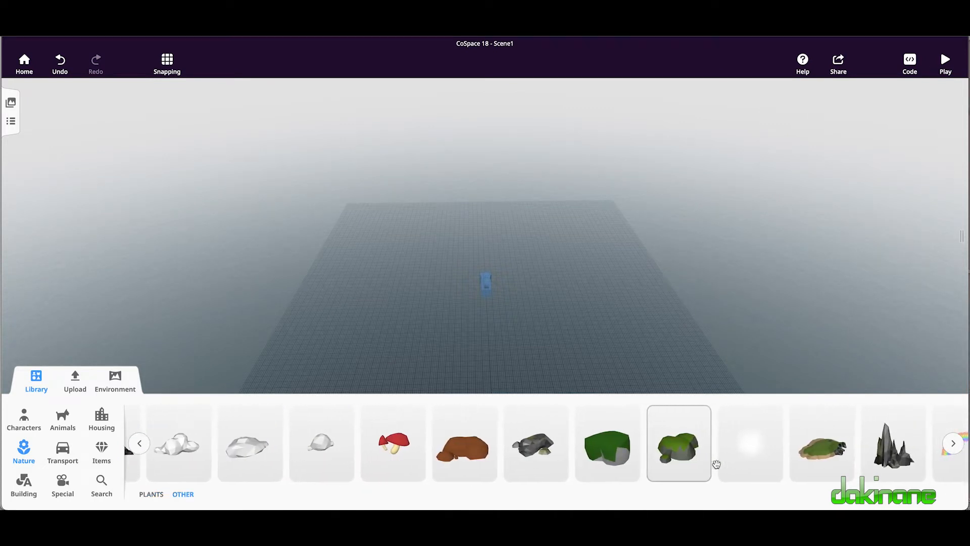
drag(680, 456, 537, 365)
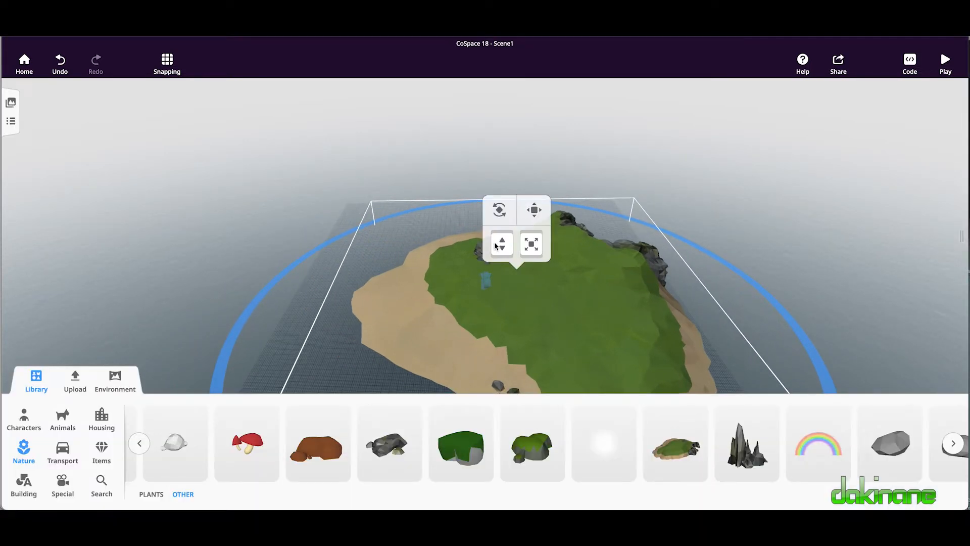
drag(529, 249, 559, 288)
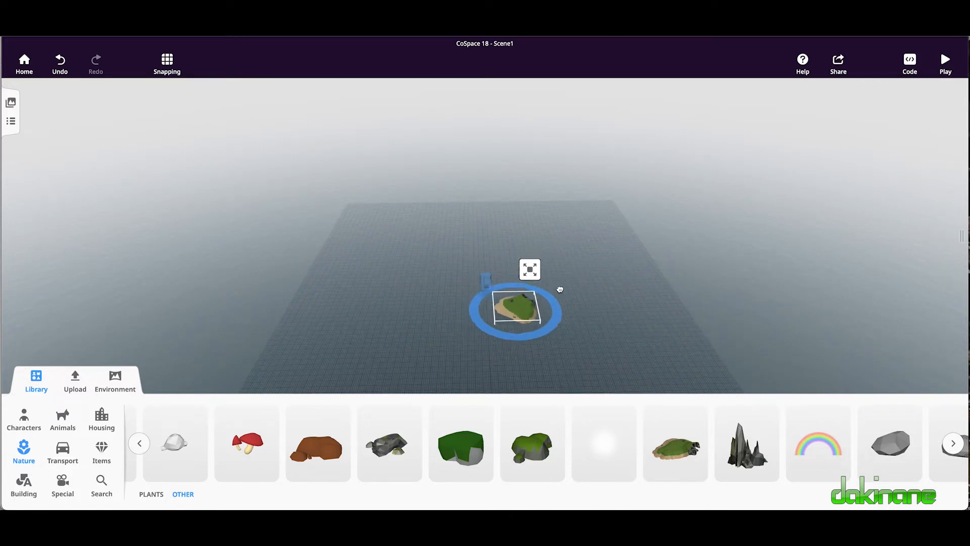
drag(568, 292, 707, 380)
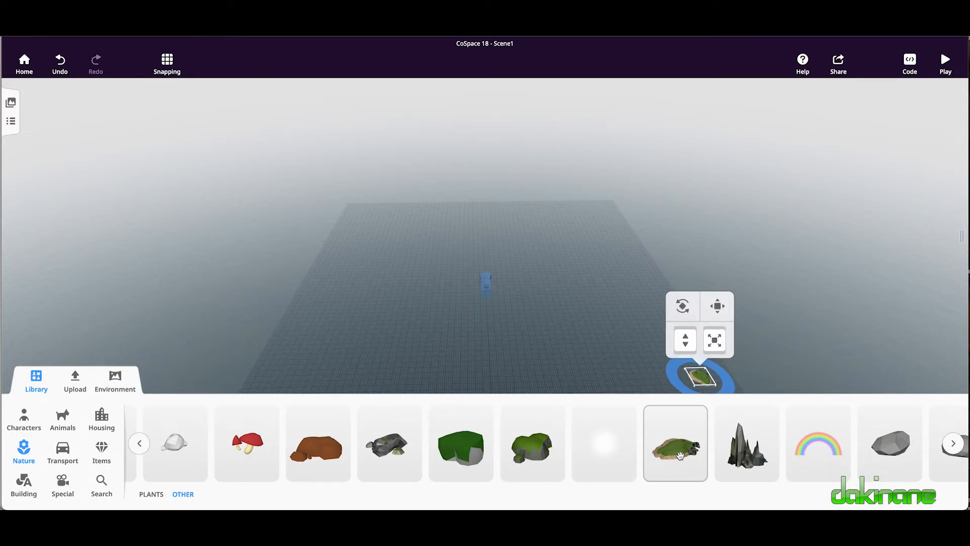
Add a second grassy island, shrink it, and place it toward the grid's far left corner.
drag(680, 456, 435, 331)
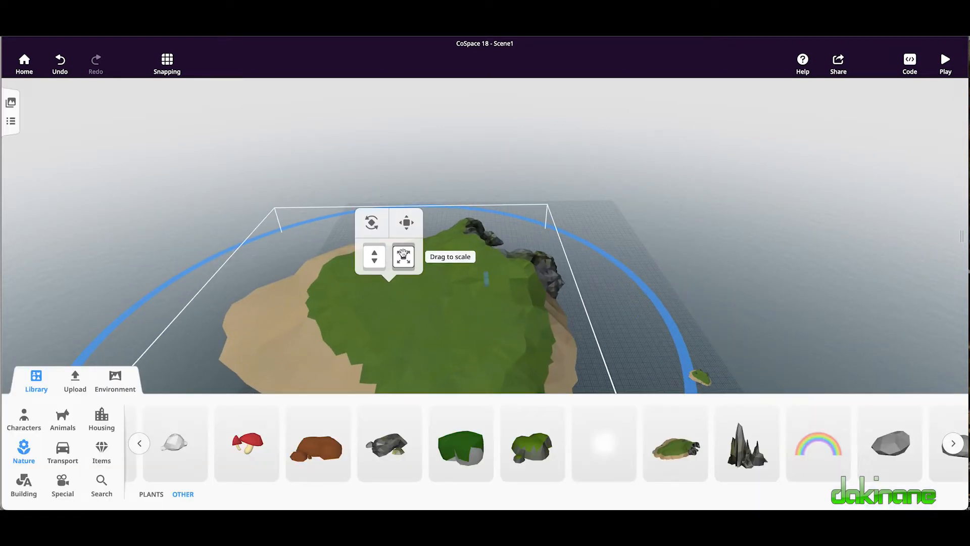
drag(403, 255, 453, 295)
drag(393, 322, 381, 246)
Add a mossy rock beside the far-left island, plus a green boulder and a smaller mossy rock around the middle of the grid.
drag(539, 449, 430, 318)
drag(423, 263, 422, 259)
drag(410, 319, 375, 254)
drag(474, 444, 539, 341)
drag(522, 448, 565, 274)
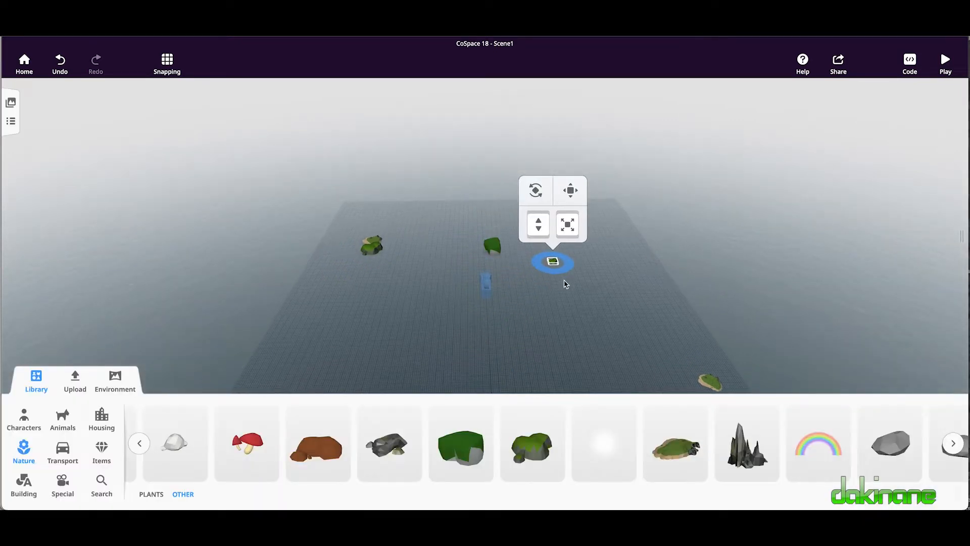
Shrink the green boulder and spread it and the small mossy rock farther apart across the ocean.
scroll(566, 284, up, 5)
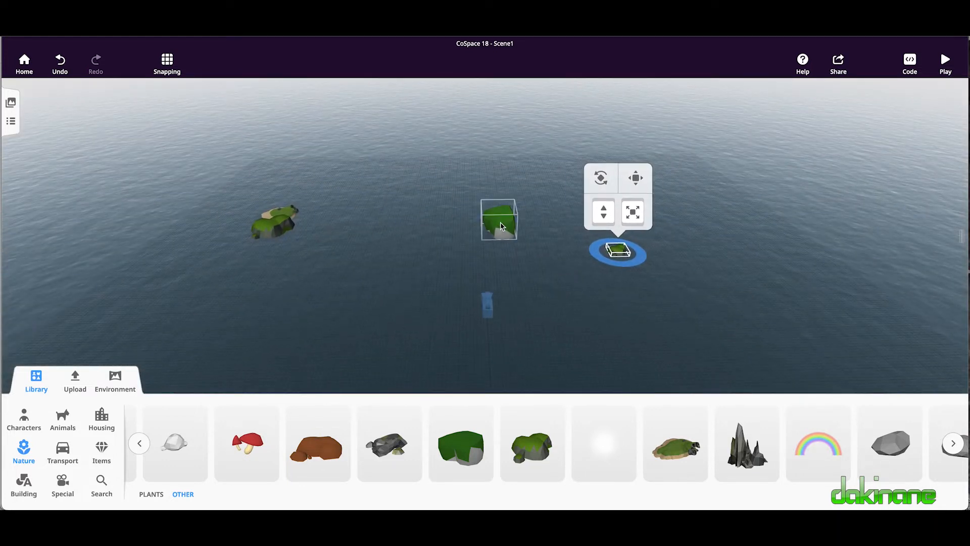
drag(501, 226, 464, 209)
click(618, 253)
drag(618, 253, 649, 258)
mouse_move(667, 223)
mouse_down()
mouse_move(667, 195)
mouse_move(665, 223)
mouse_up()
click(461, 202)
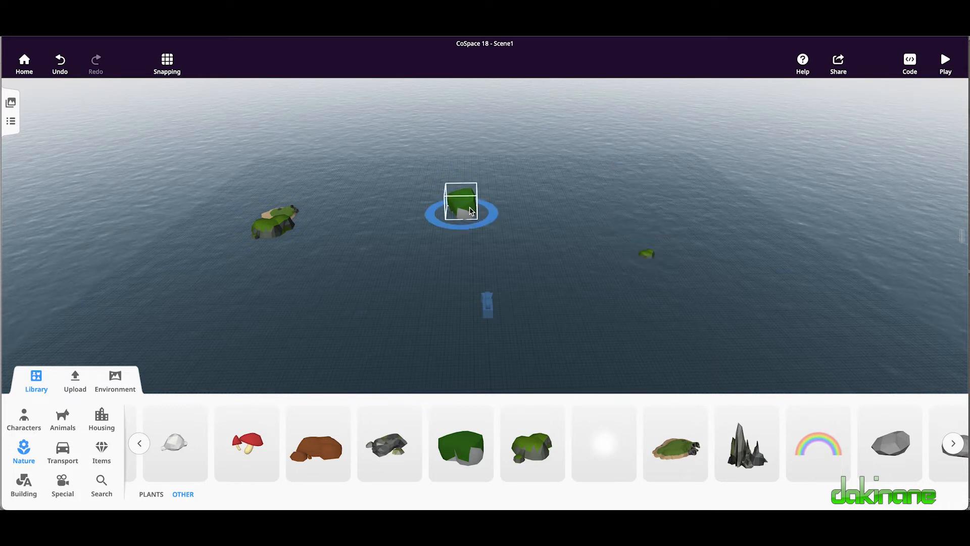
drag(479, 154, 505, 171)
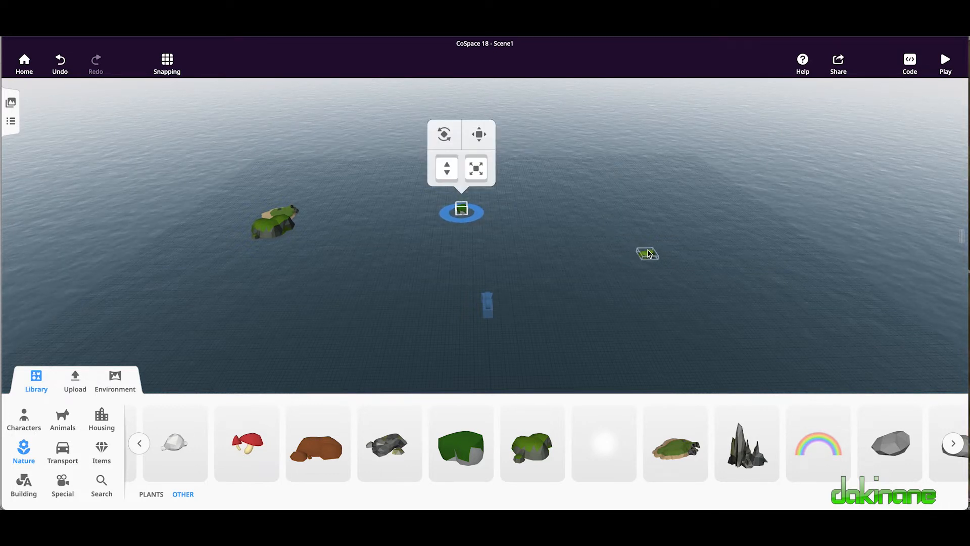
drag(648, 254, 678, 259)
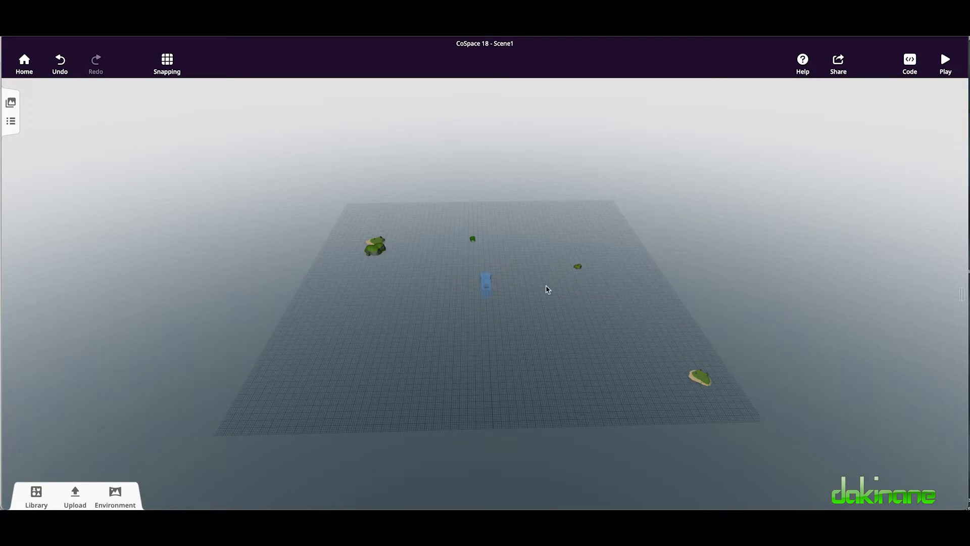
Upload the 3D model Waka for Cospaces.obj, finding the file by searching for "waka cospa".
click(75, 494)
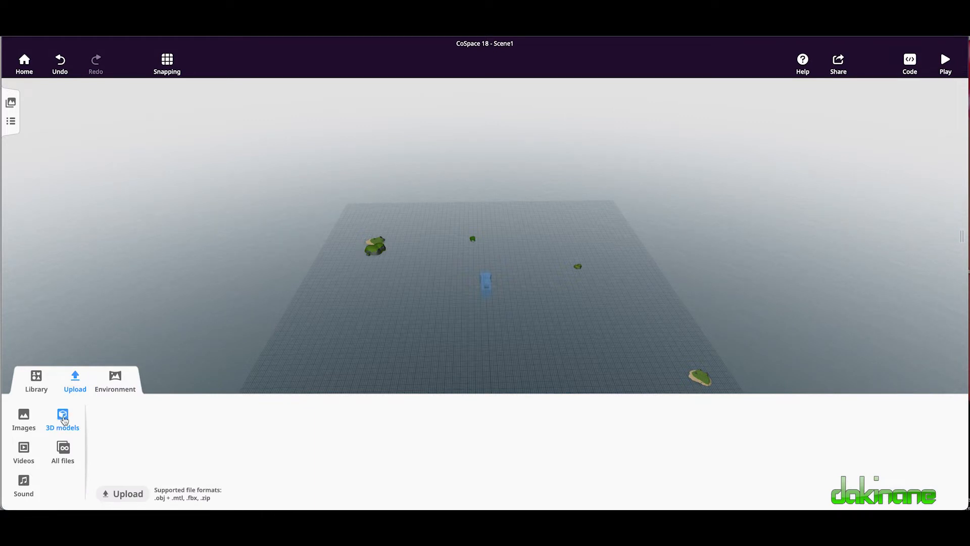
click(128, 495)
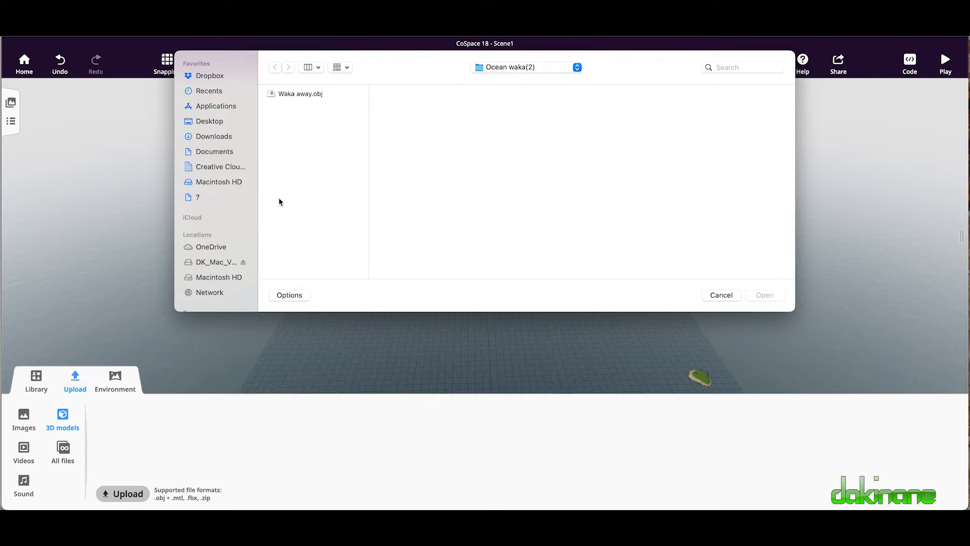
click(217, 136)
scroll(318, 243, down, 1)
text(waka cospa)
click(313, 139)
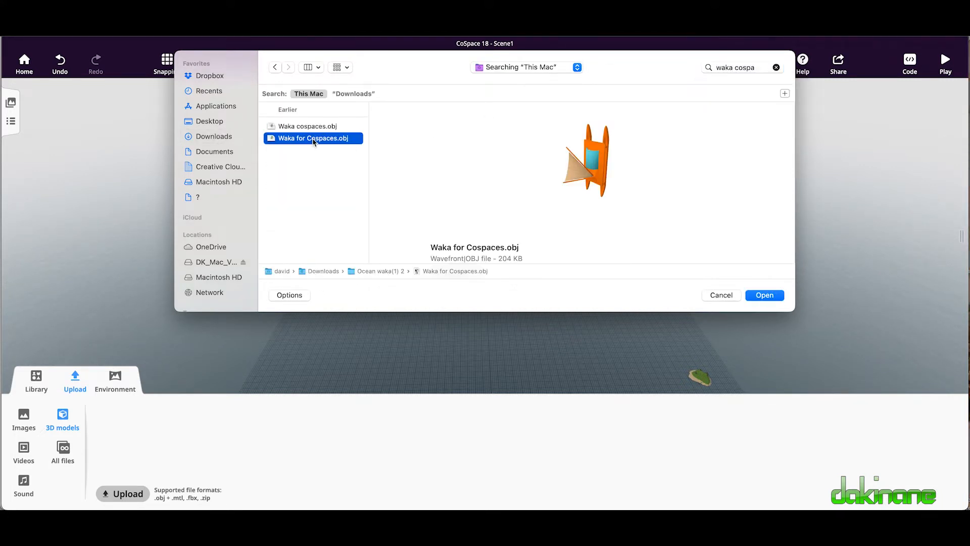
click(765, 296)
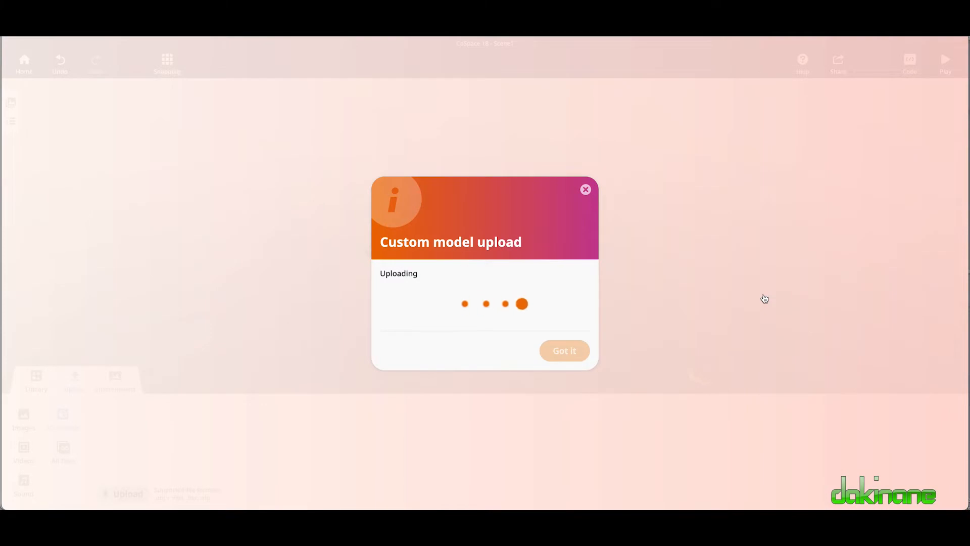
click(567, 330)
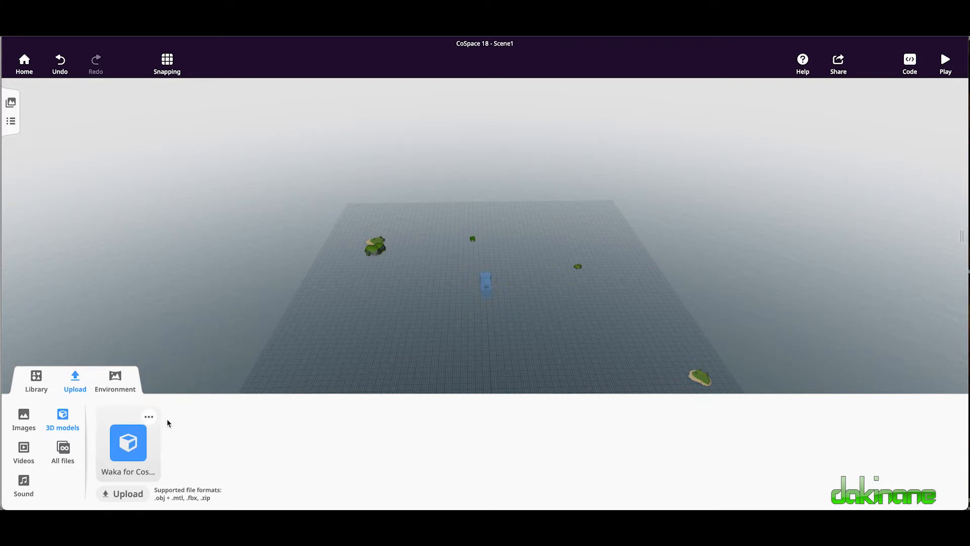
Place the uploaded waka in the scene and move it beside the near right-hand island.
mouse_move(129, 444)
mouse_down()
mouse_move(451, 311)
mouse_move(484, 324)
mouse_up()
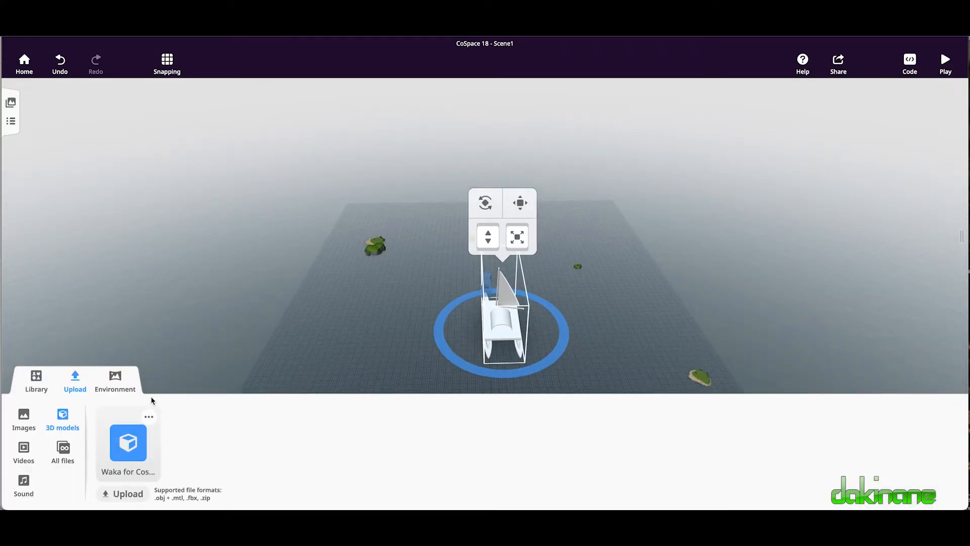
click(72, 379)
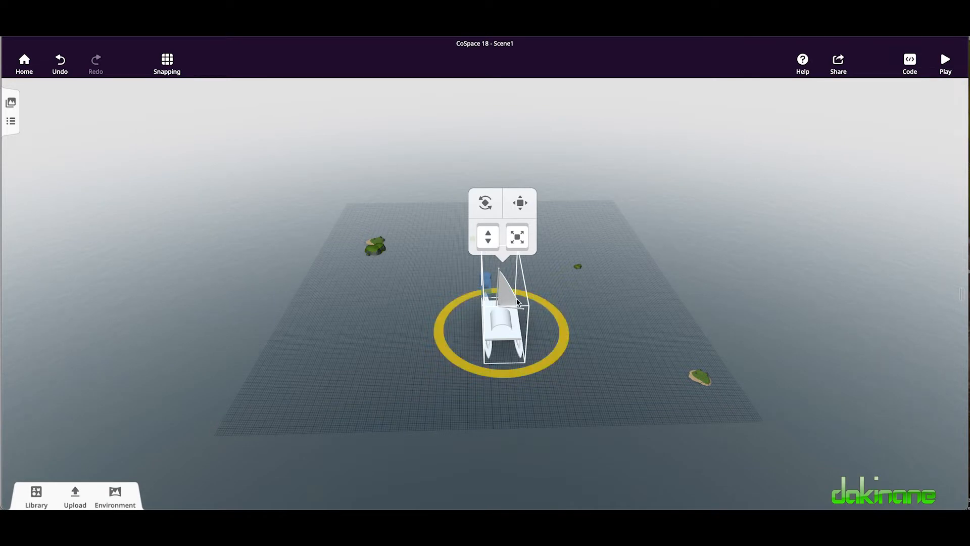
drag(499, 322, 624, 351)
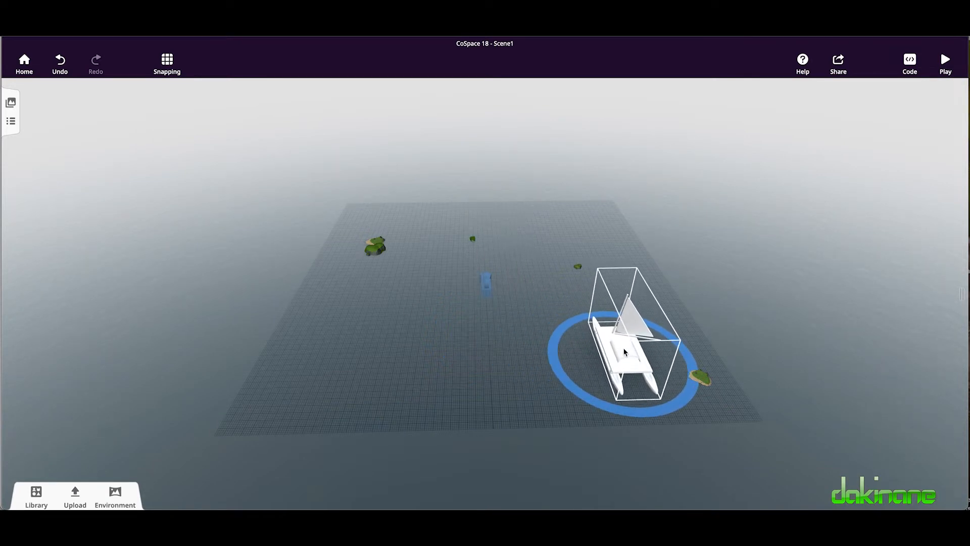
Move the scene's camera toward the near side of the grid, close to the waka.
drag(488, 287, 539, 377)
drag(263, 392, 342, 364)
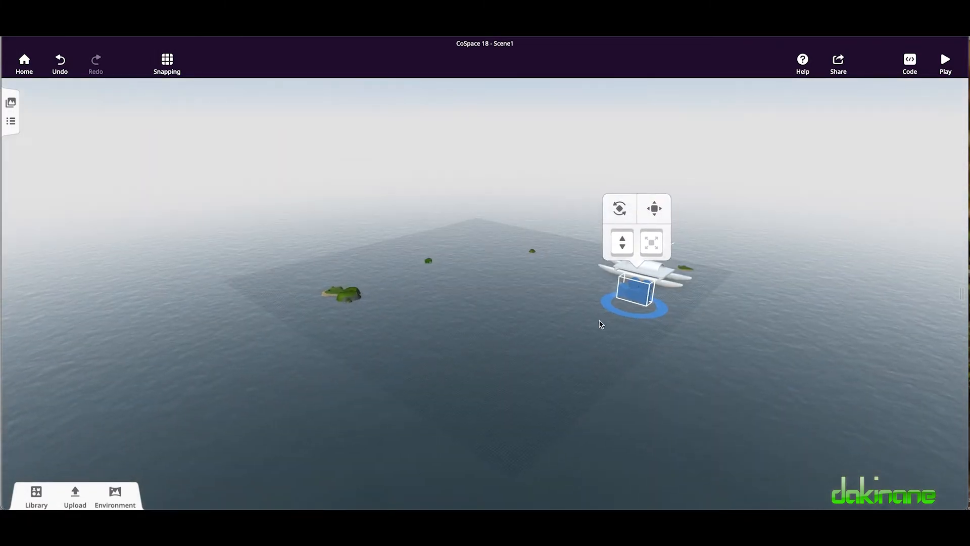
scroll(600, 324, up, 8)
drag(745, 362, 799, 373)
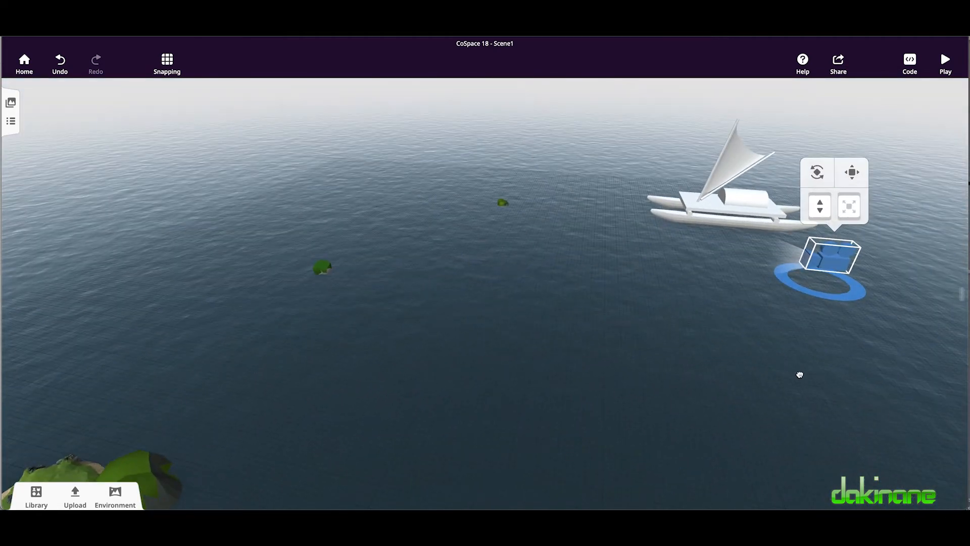
click(840, 264)
drag(742, 231, 800, 221)
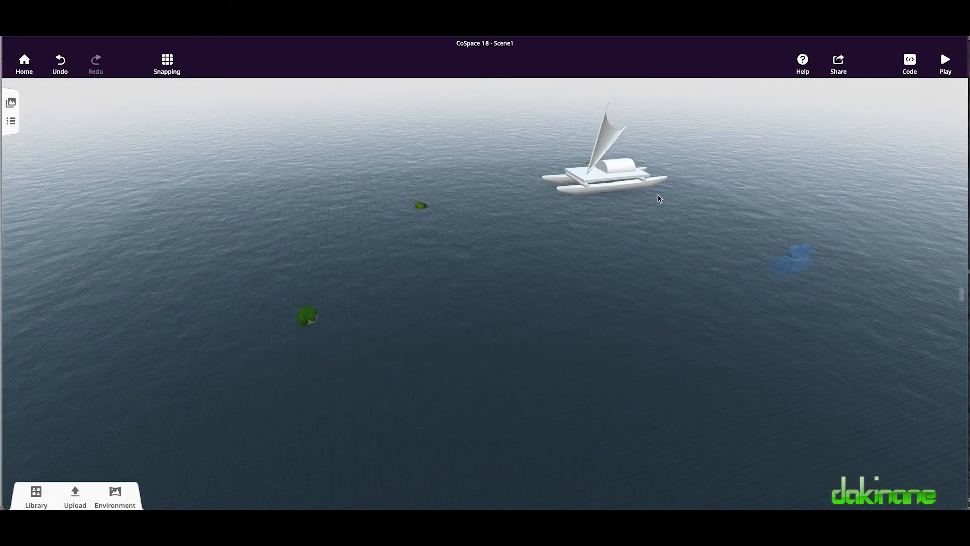
Shift the waka a little across the water and shrink it to suit the size of the islands.
click(616, 182)
drag(616, 182, 656, 197)
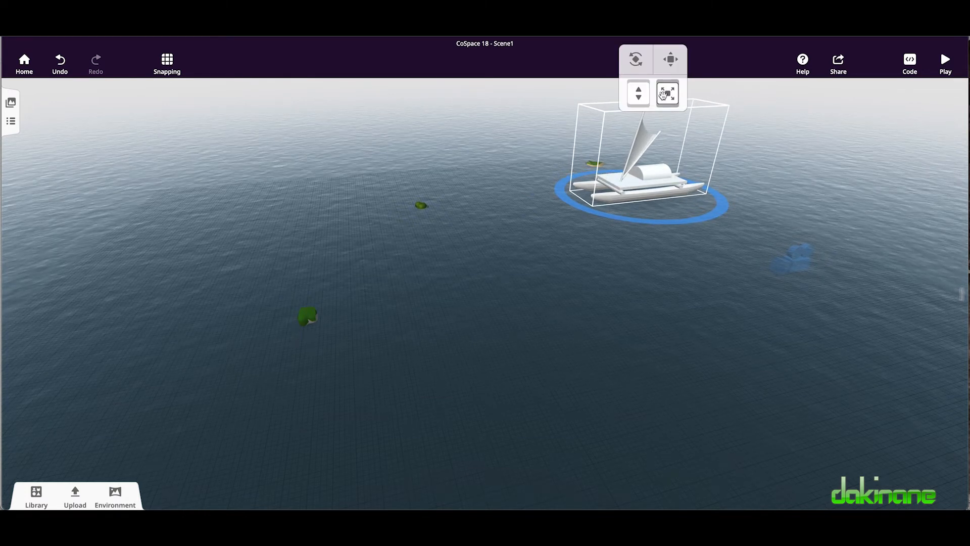
drag(664, 95, 688, 117)
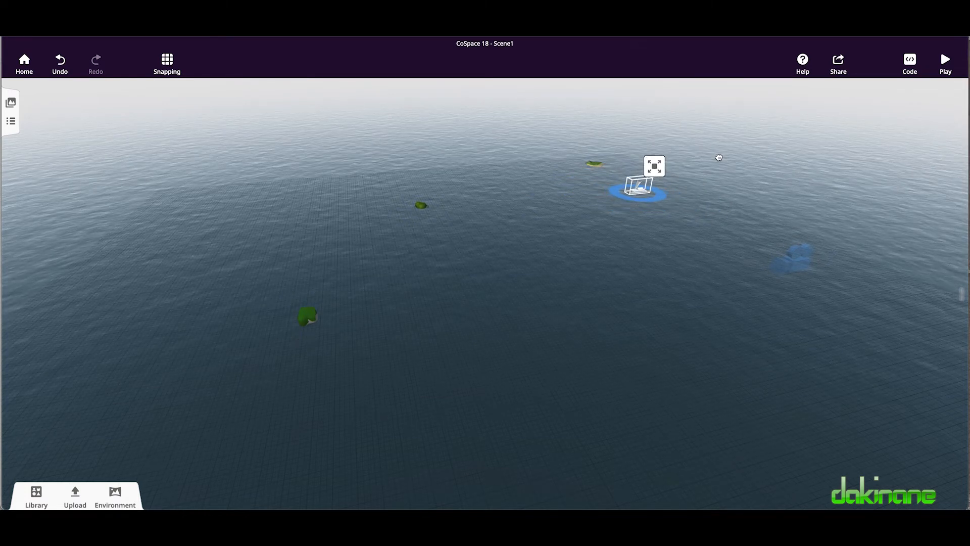
drag(723, 160, 712, 181)
Bring the waka up to the shore of the near right-hand island and fine-tune its scale.
scroll(649, 235, up, 5)
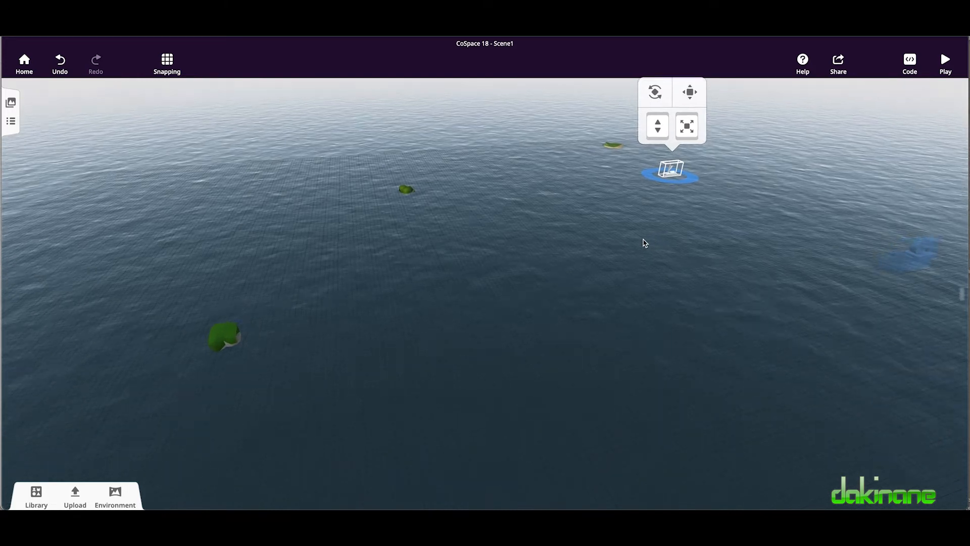
drag(652, 213, 602, 176)
drag(815, 258, 774, 255)
drag(922, 235, 869, 203)
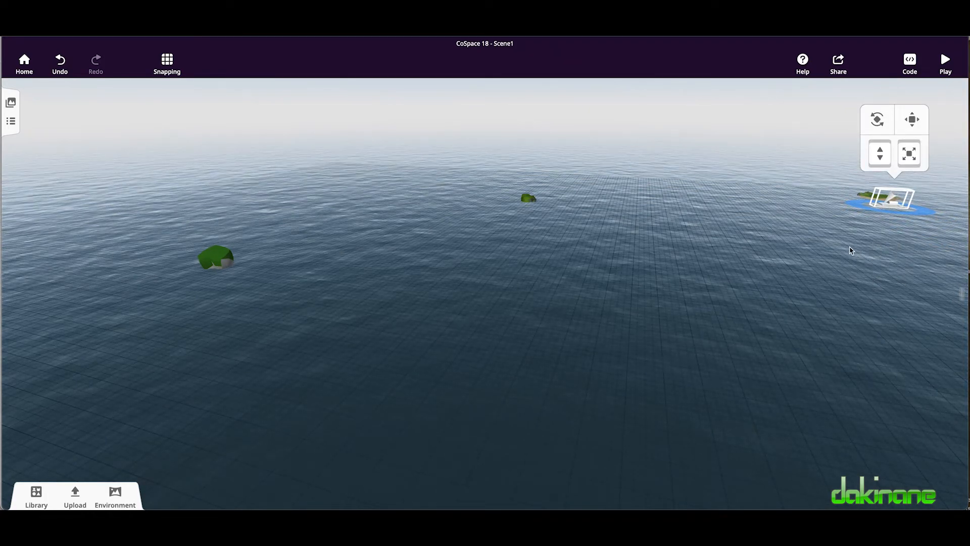
scroll(709, 317, down, 2)
scroll(708, 316, up, 1)
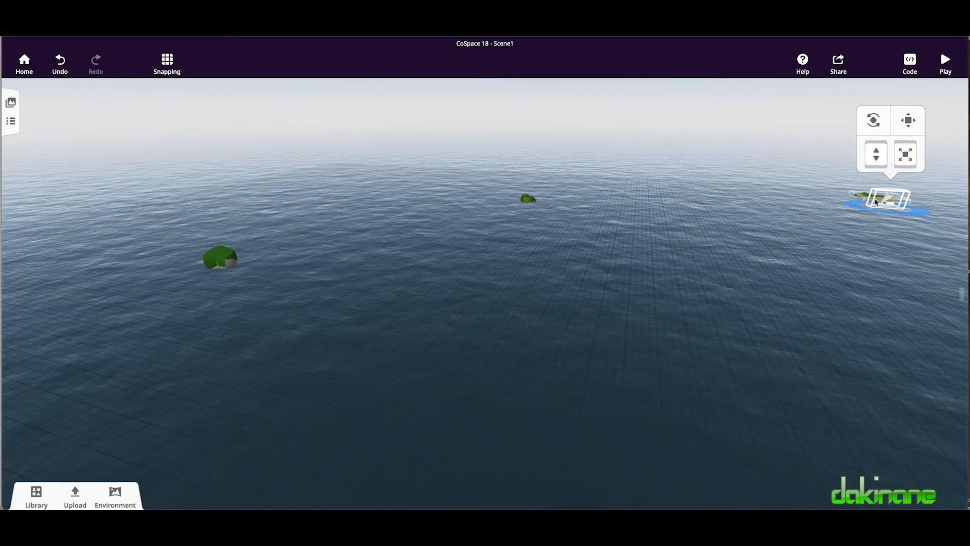
drag(906, 154, 913, 159)
scroll(907, 236, down, 3)
scroll(909, 237, up, 5)
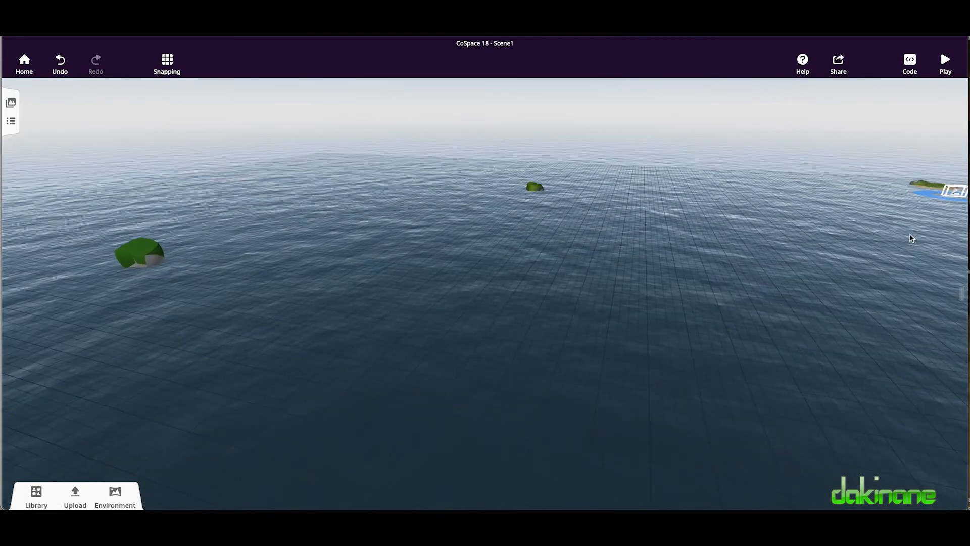
scroll(909, 235, down, 10)
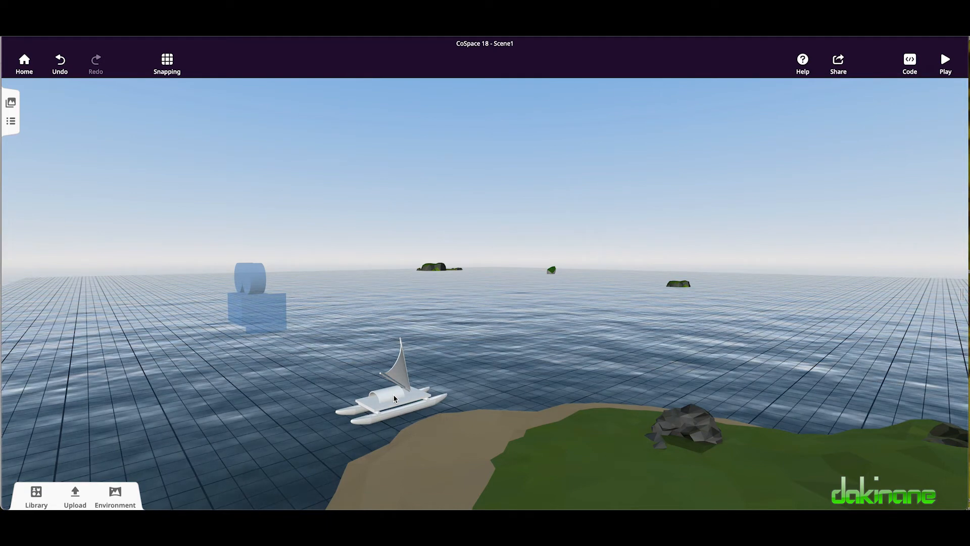
Enable the waka model for use in CoBlocks.
click(394, 395)
right_click(397, 396)
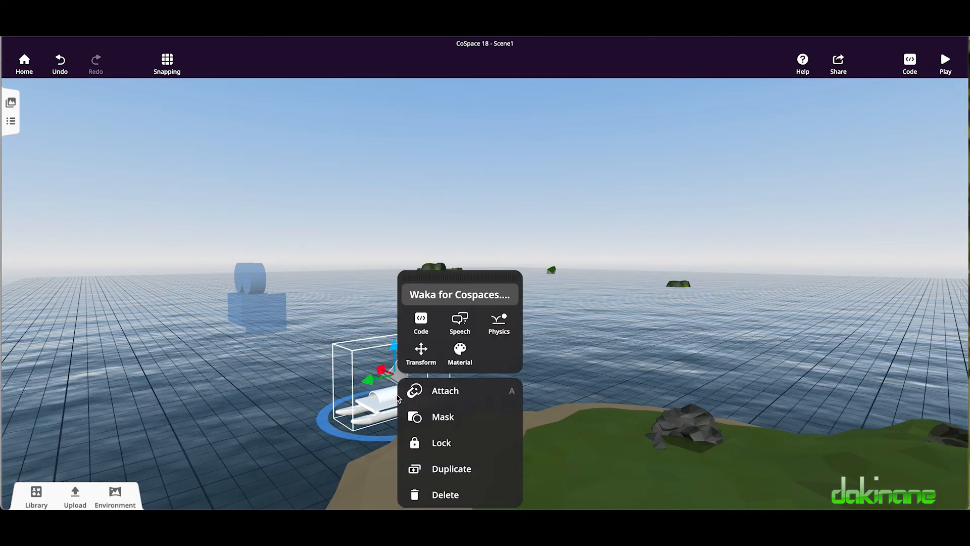
click(422, 319)
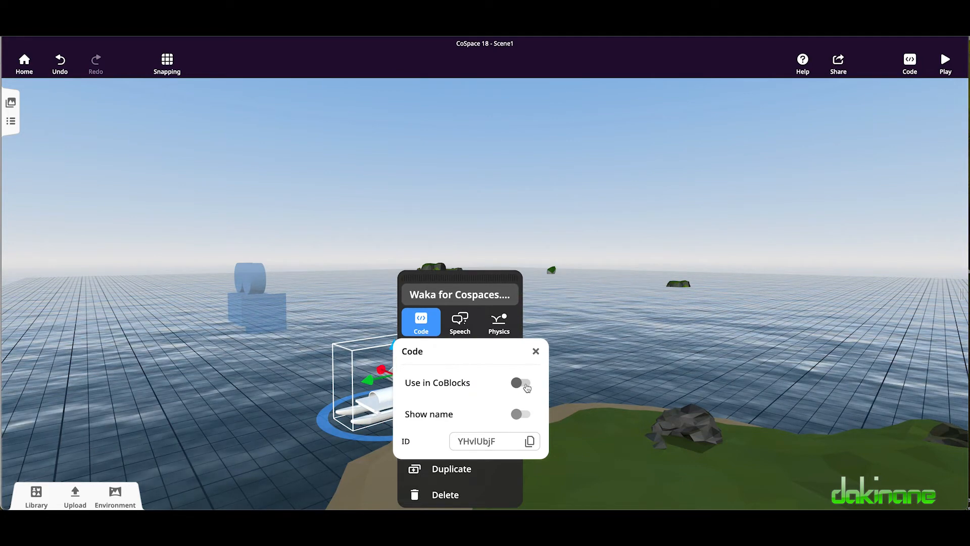
click(522, 383)
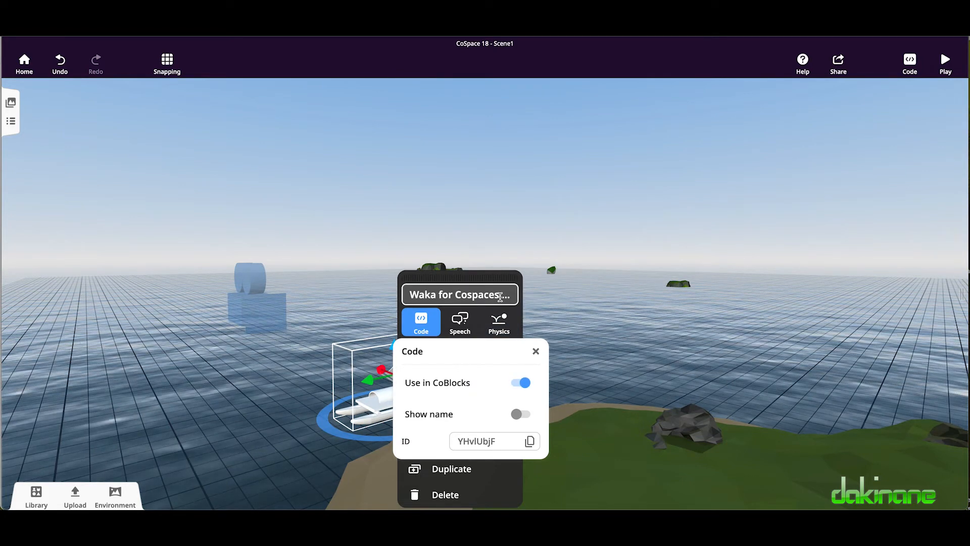
Rename the imported boat model as Waka.
click(508, 297)
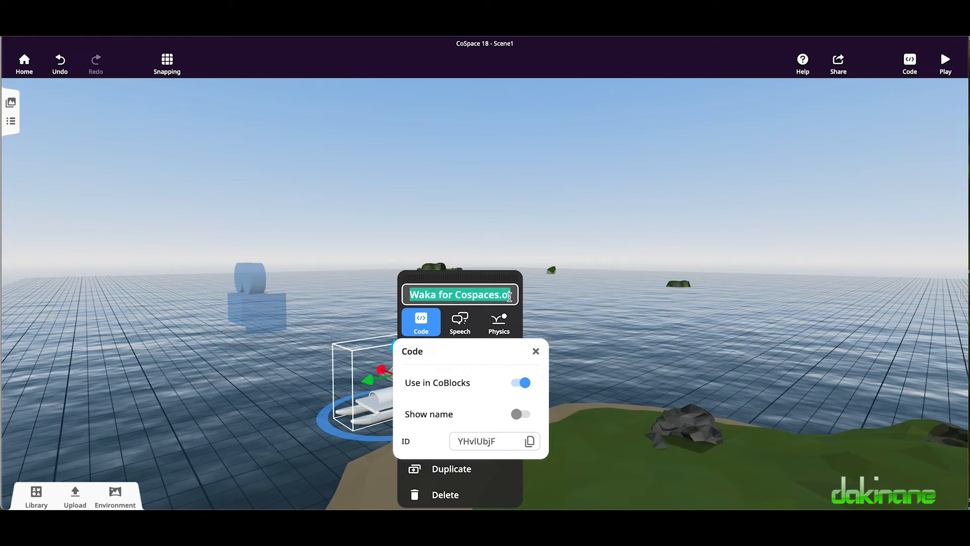
key(BackSpace)
text(Wak)
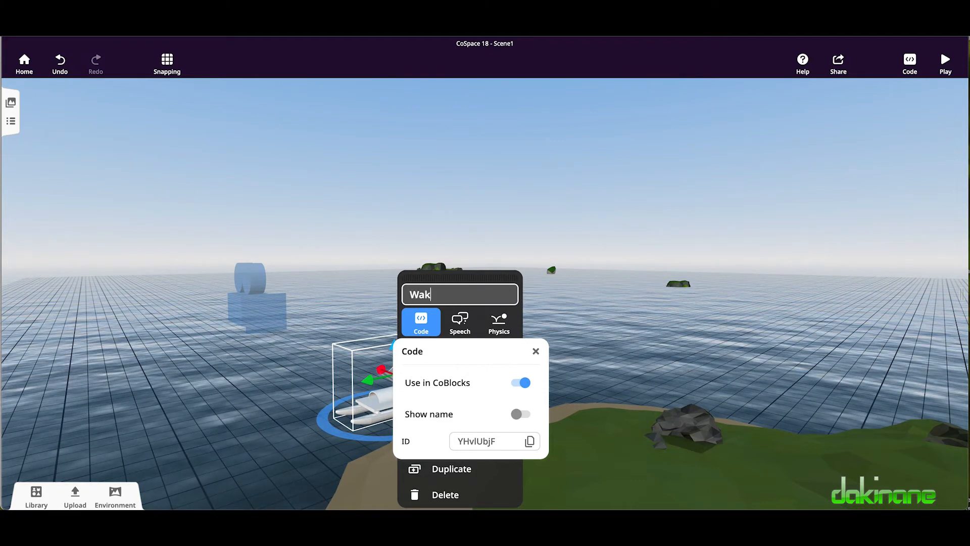
text(a)
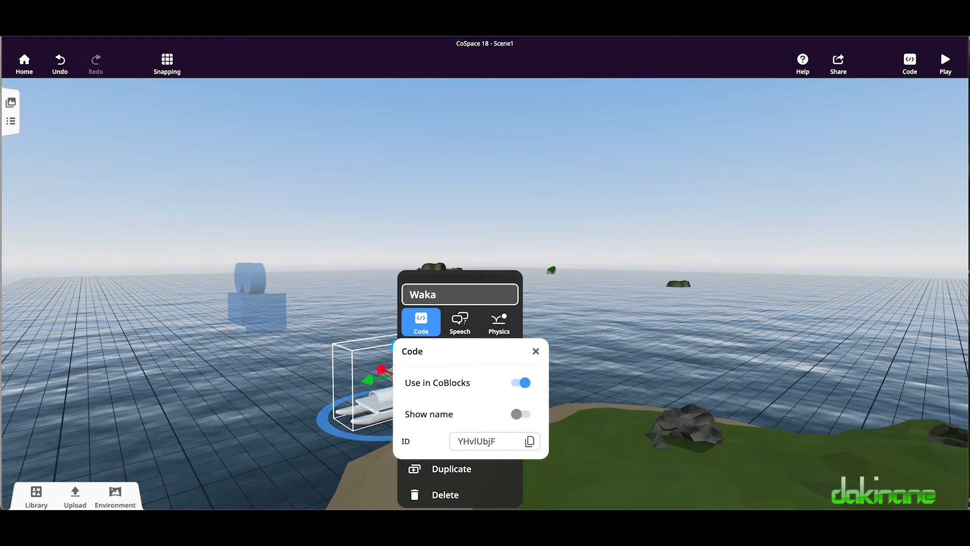
click(585, 285)
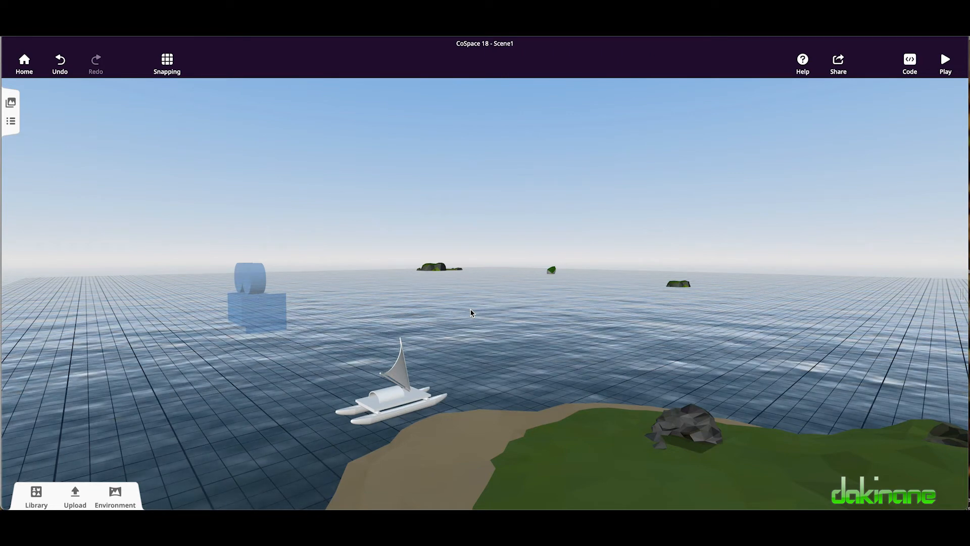
Enable the scene's camera for use in CoBlocks.
click(254, 295)
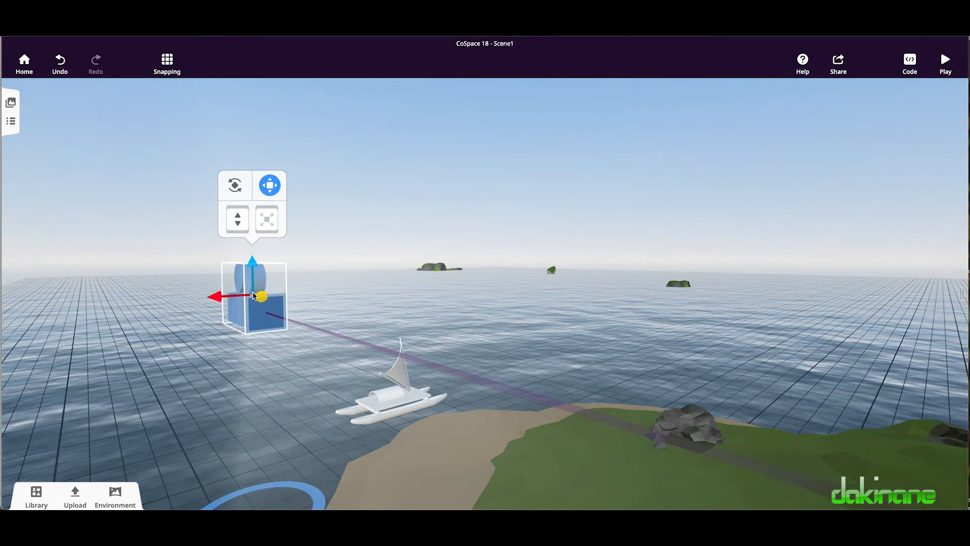
right_click(255, 296)
click(282, 238)
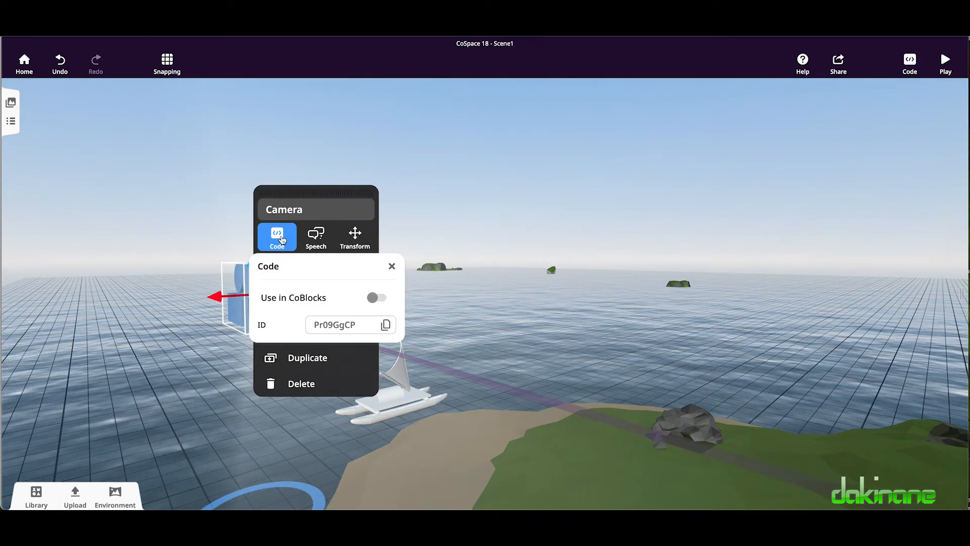
click(378, 298)
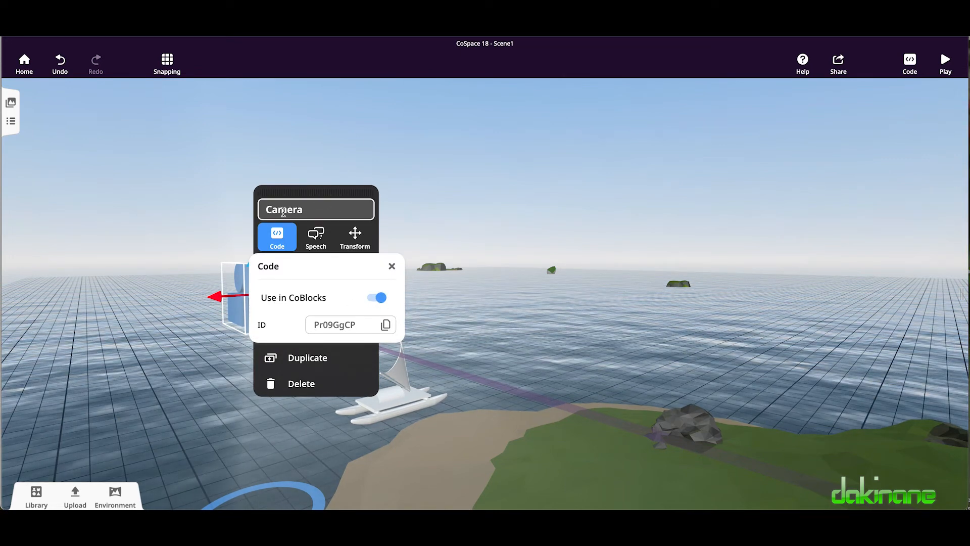
click(449, 209)
click(446, 209)
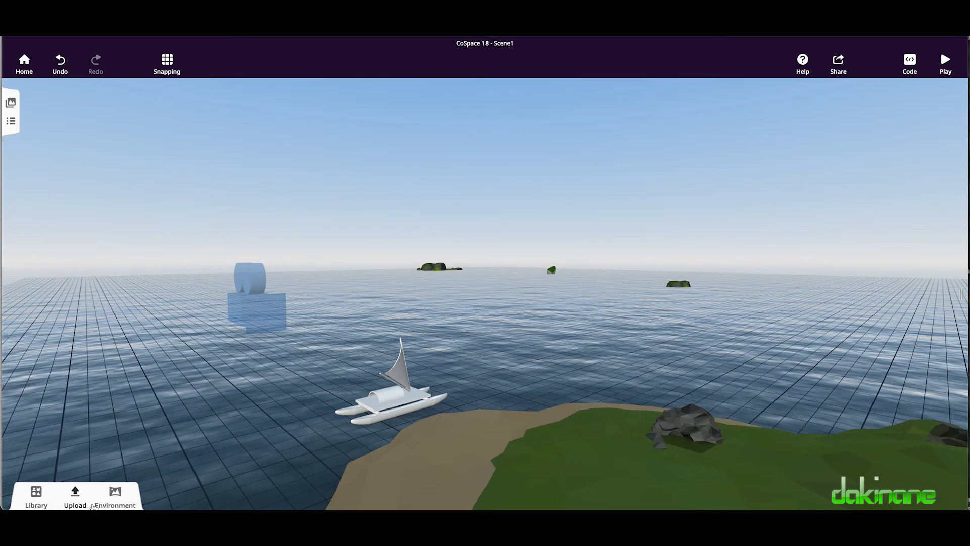
Add a straight path from the library's Special objects onto the water beside the waka.
click(38, 496)
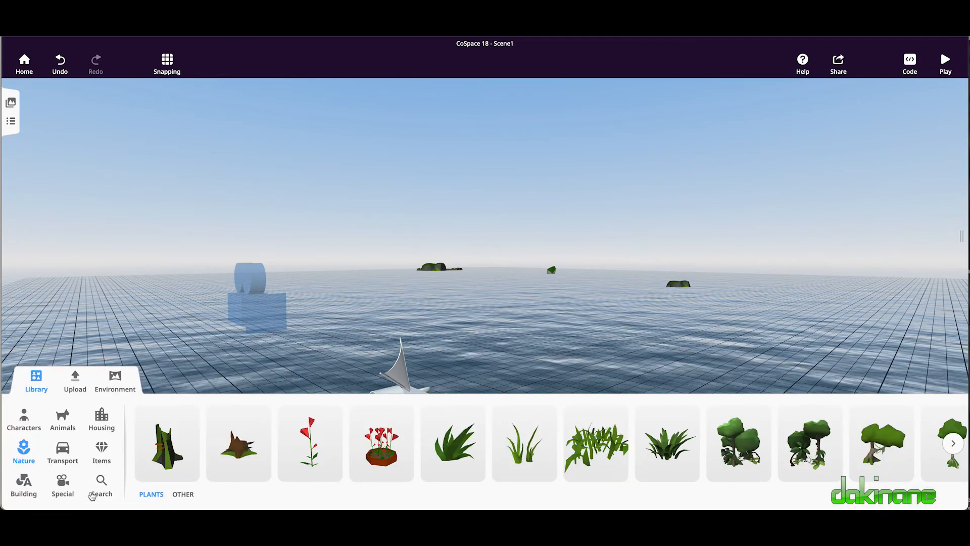
click(63, 485)
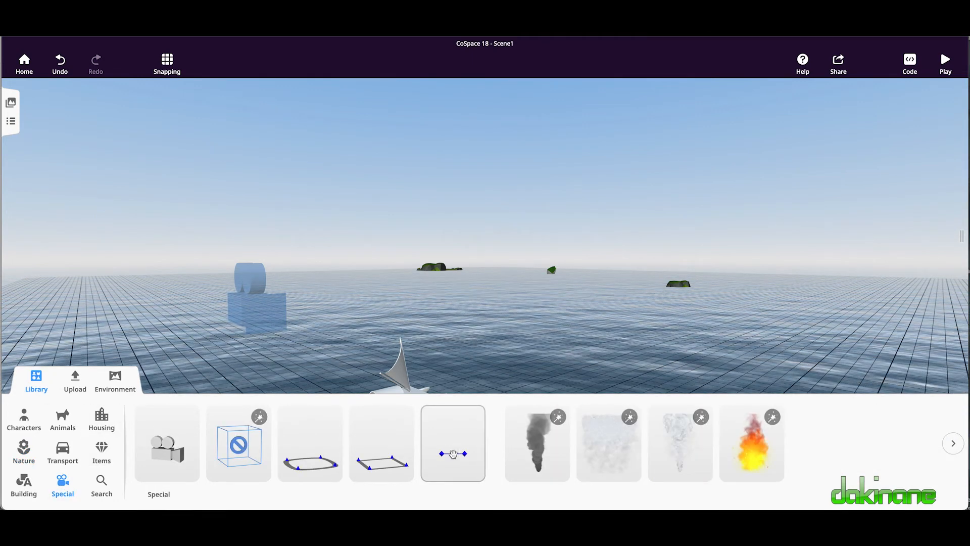
drag(453, 454, 495, 365)
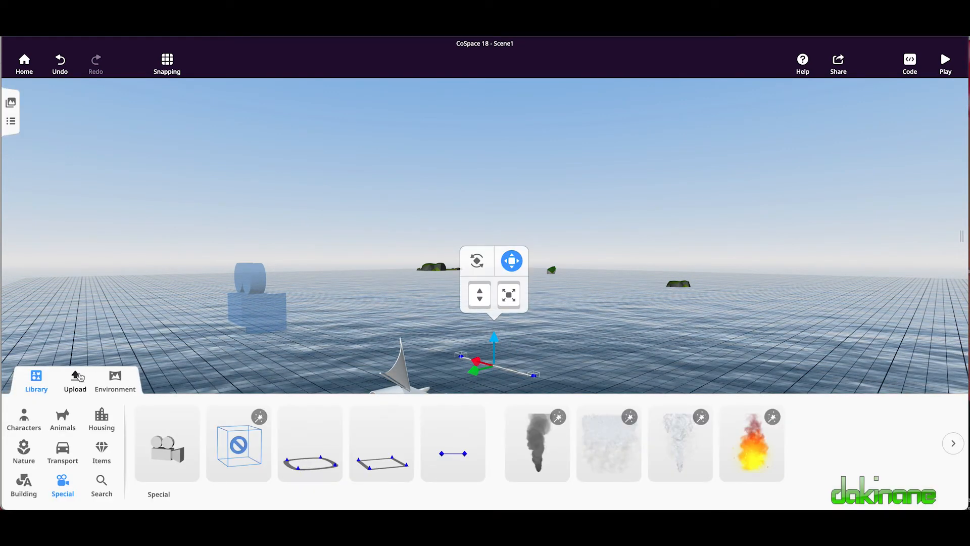
click(36, 379)
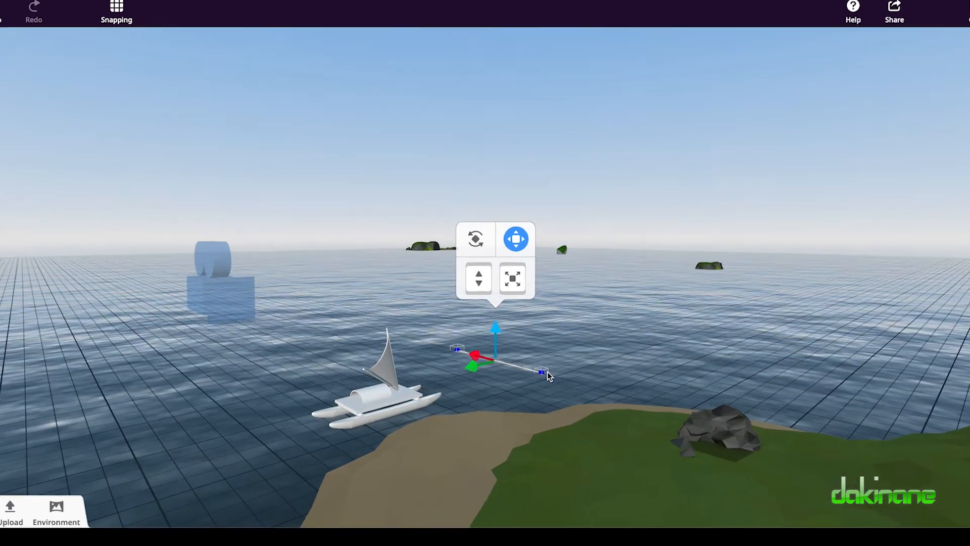
Stretch the path from the near island toward the distant islands and move the near island aside to uncover the path's end.
drag(534, 375, 542, 461)
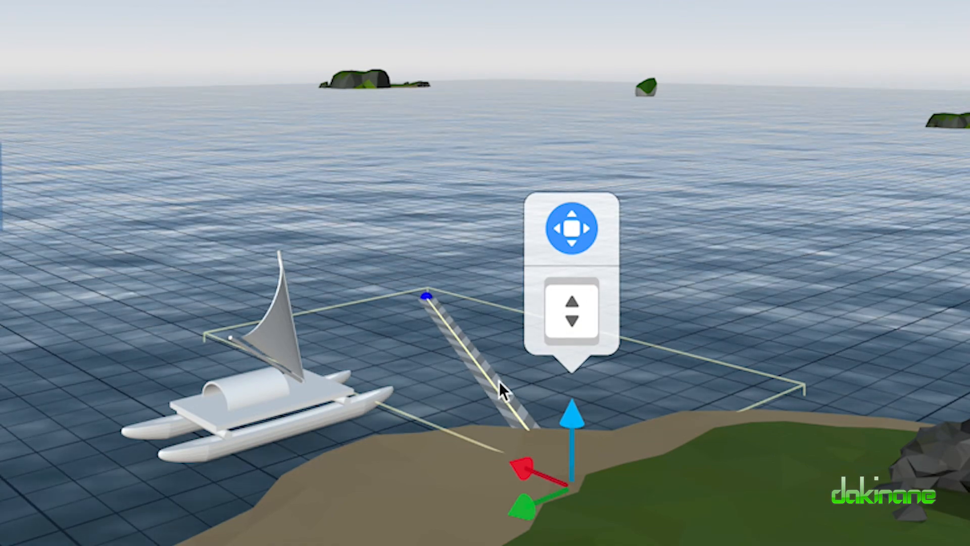
drag(426, 296, 445, 166)
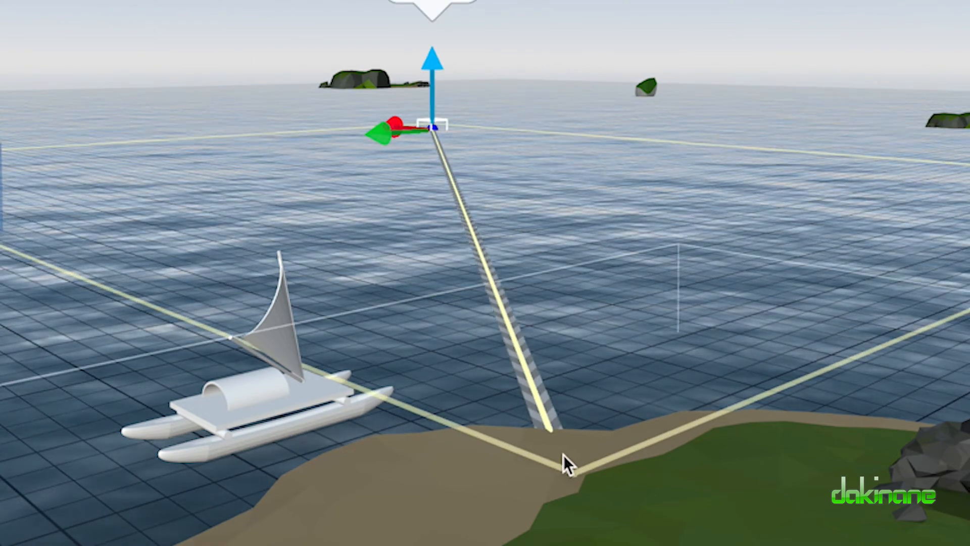
click(563, 455)
drag(561, 447, 881, 510)
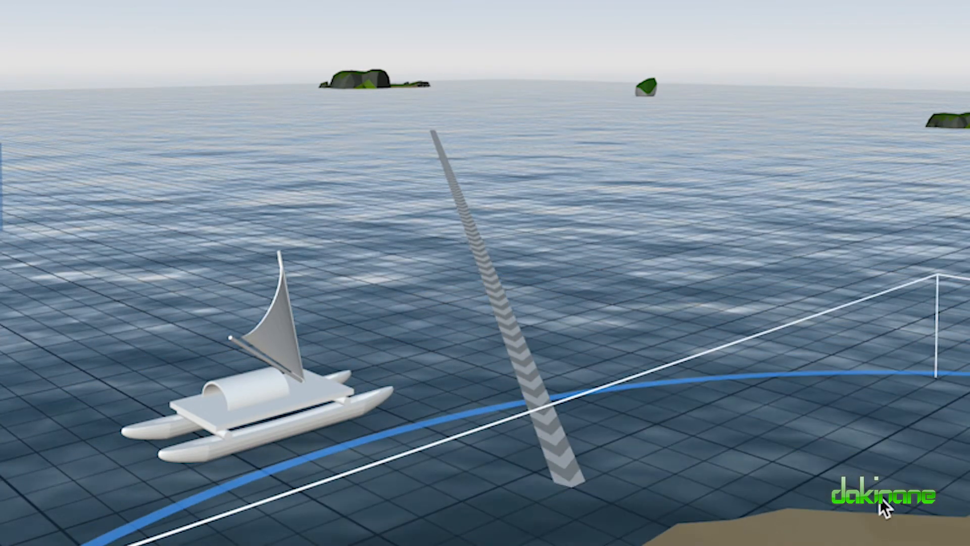
Run the path from the front of the waka to the small far right-hand island, and move the near island back beside the waka.
click(569, 486)
drag(572, 486, 539, 168)
drag(437, 150, 428, 372)
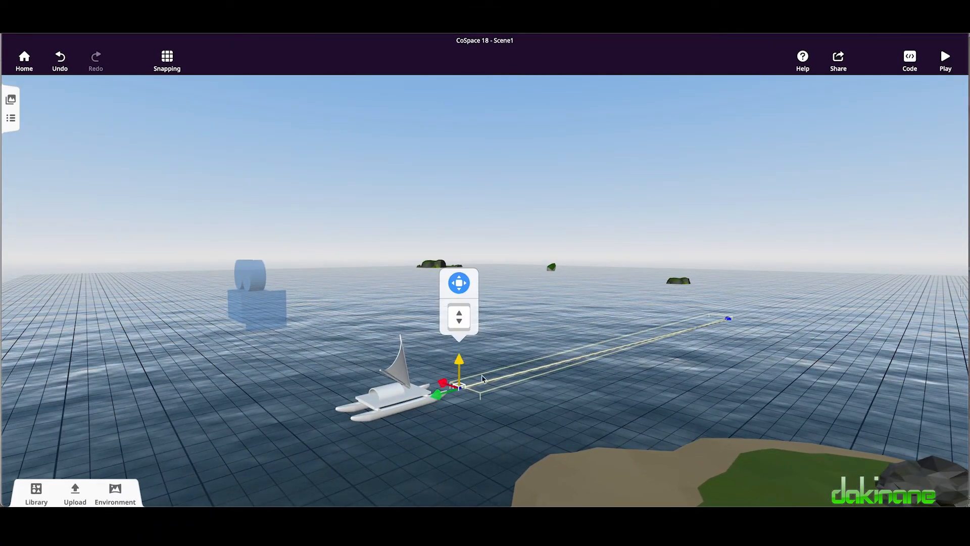
drag(727, 317, 713, 291)
click(742, 458)
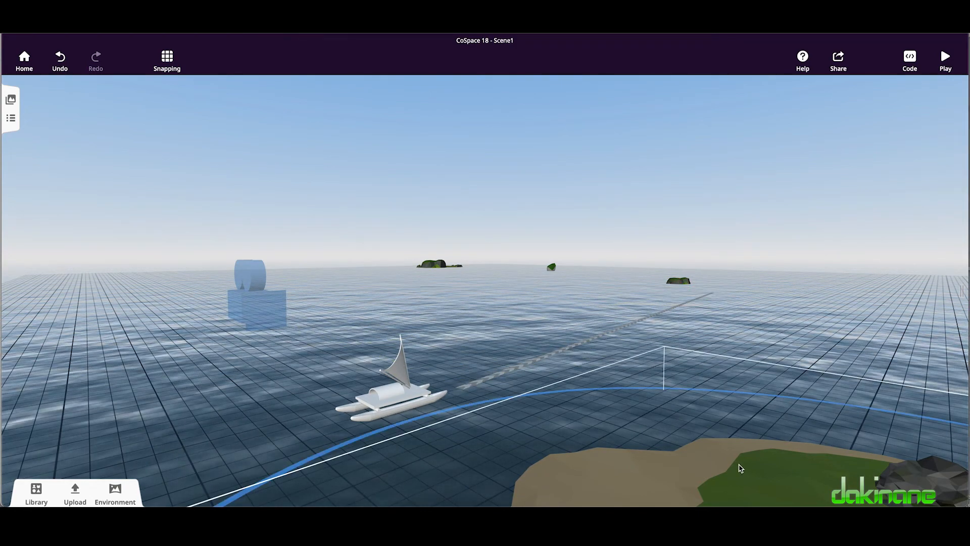
drag(738, 462, 642, 410)
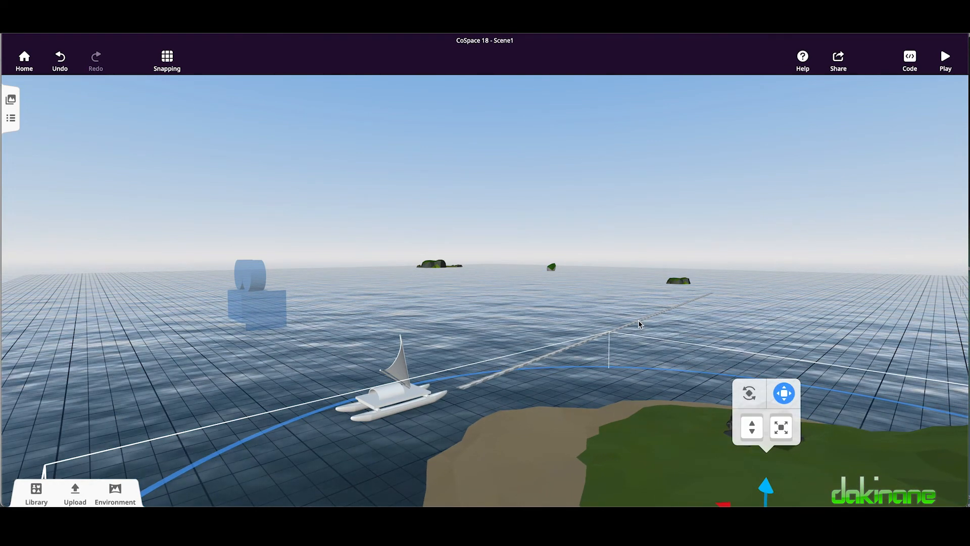
Rename the straight path as First Path and enable it for use in CoBlocks.
click(639, 319)
right_click(638, 320)
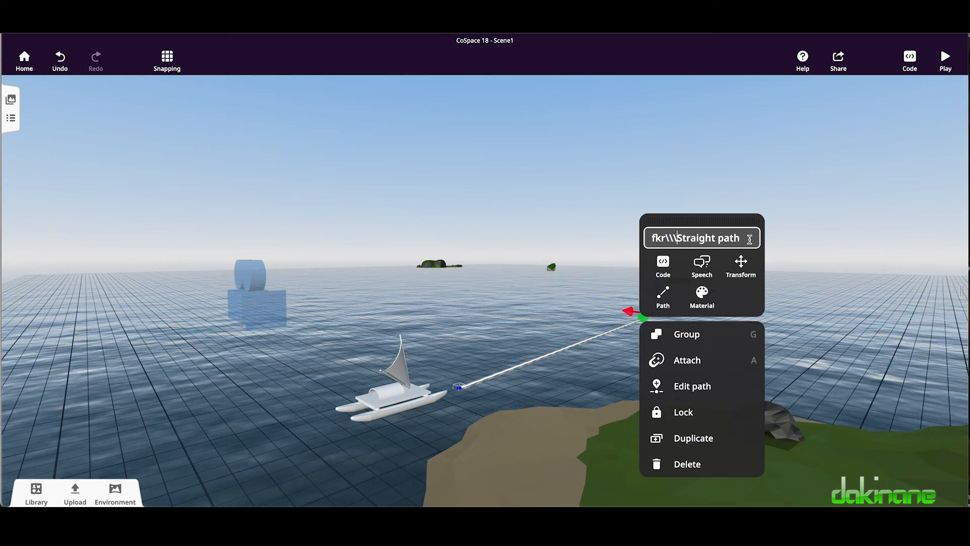
key(BackSpace)
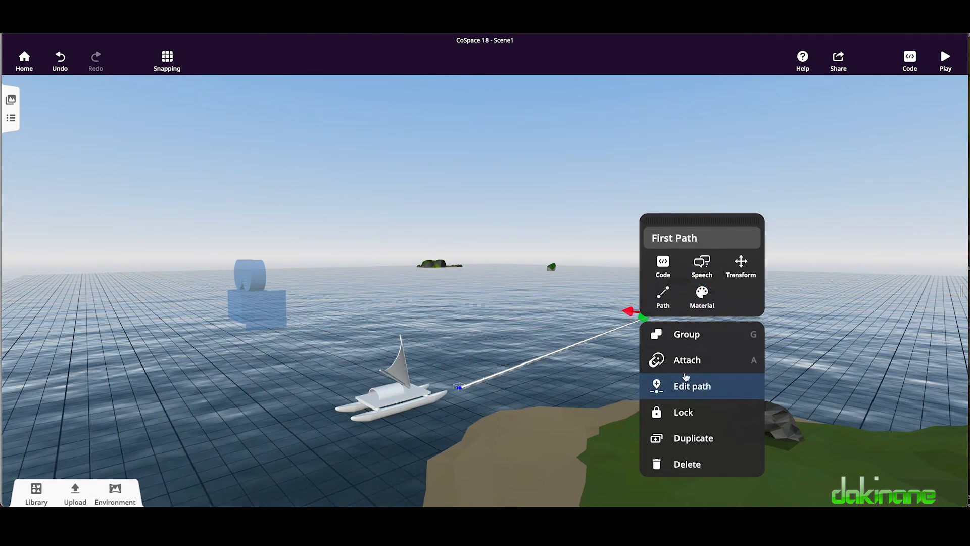
click(665, 267)
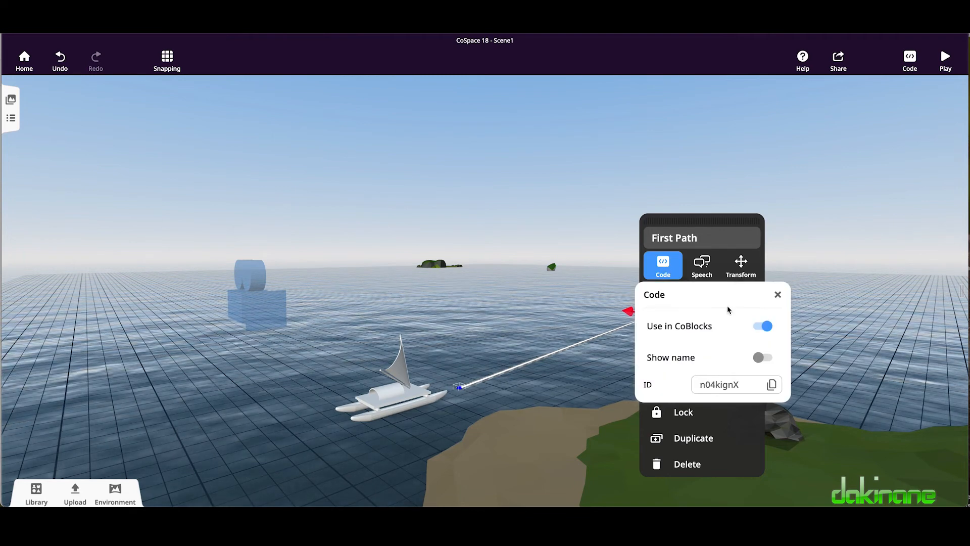
click(664, 266)
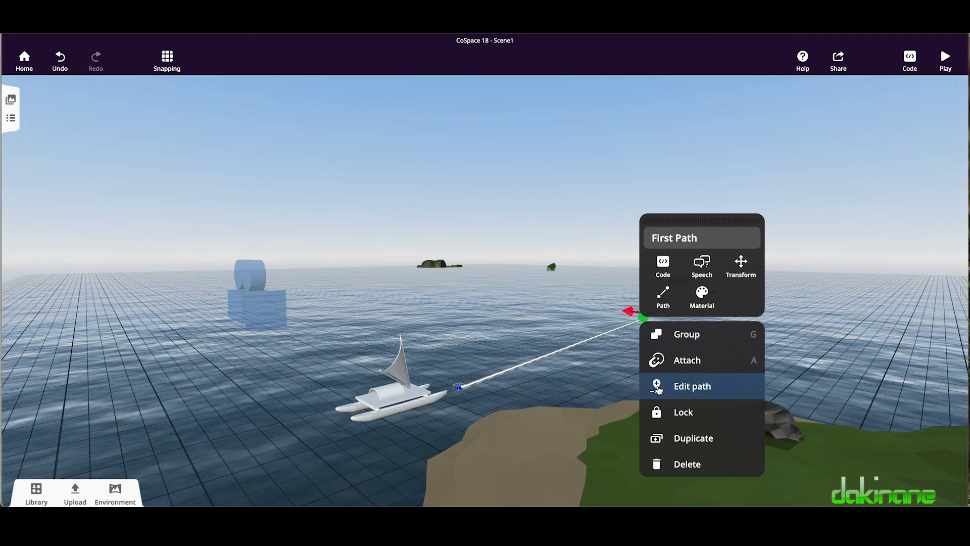
Add intermediate points along First Path and set its type to Curved.
click(658, 388)
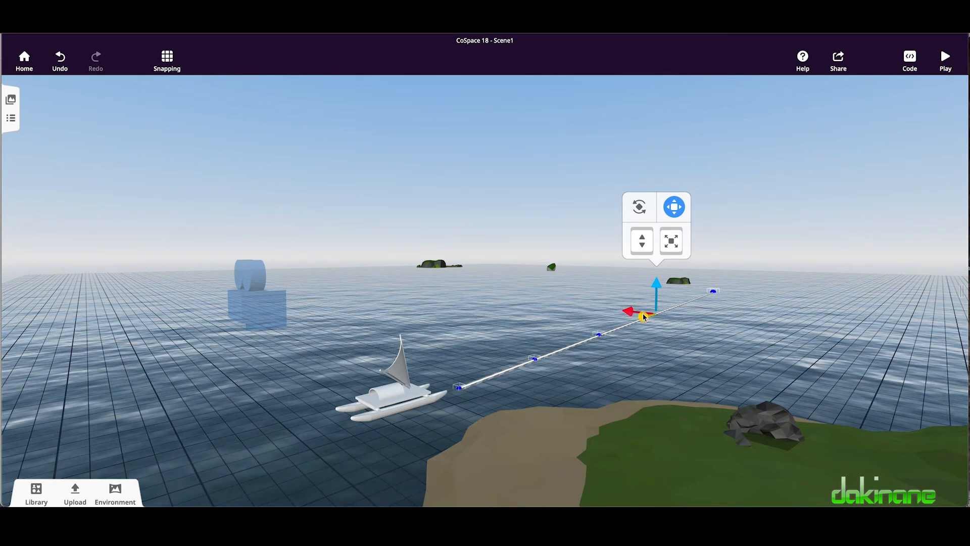
right_click(520, 369)
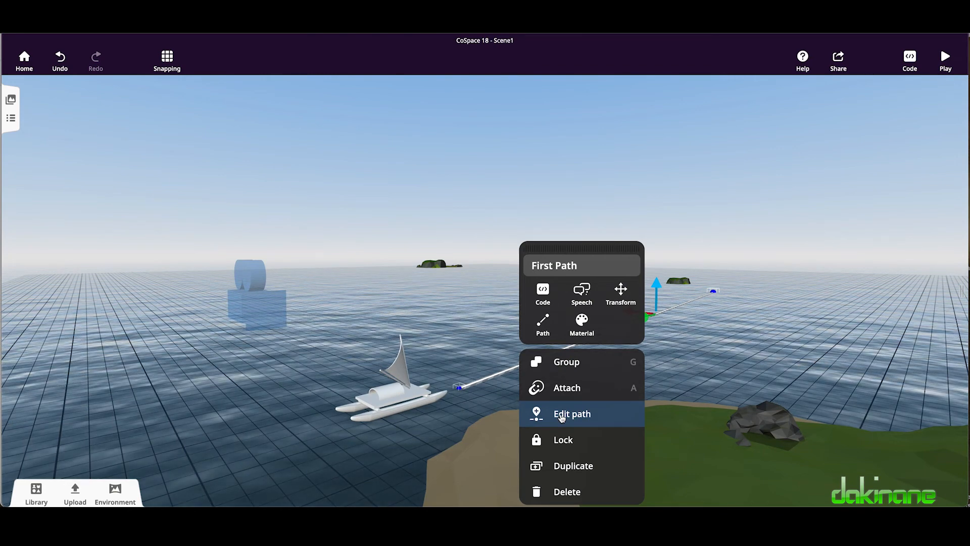
click(544, 323)
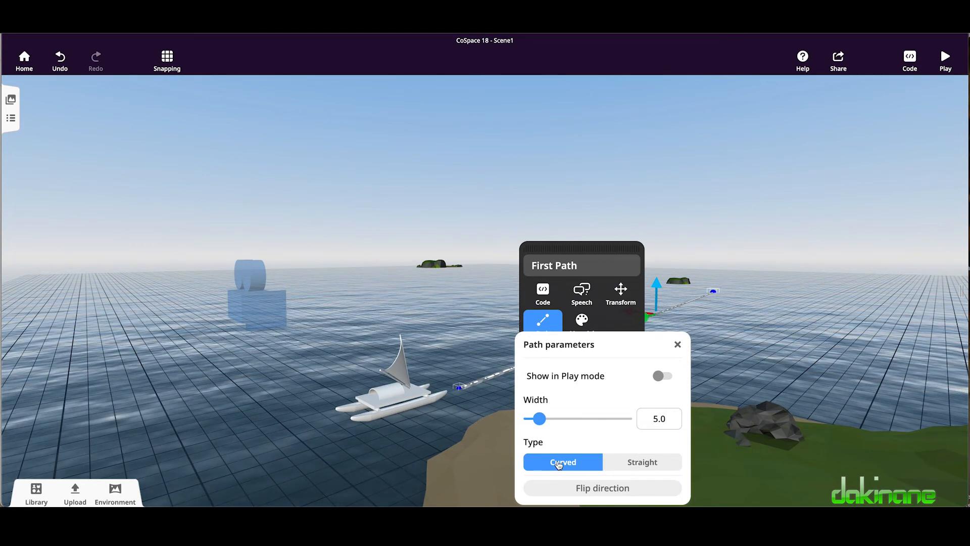
click(678, 346)
click(682, 342)
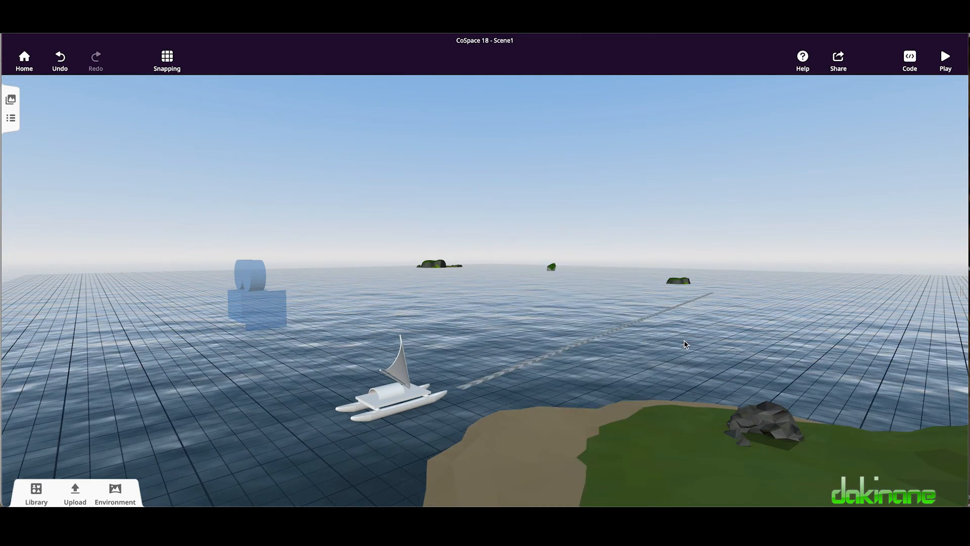
Bend First Path into an S-shaped route from the waka across the water to the small right-hand island.
click(560, 353)
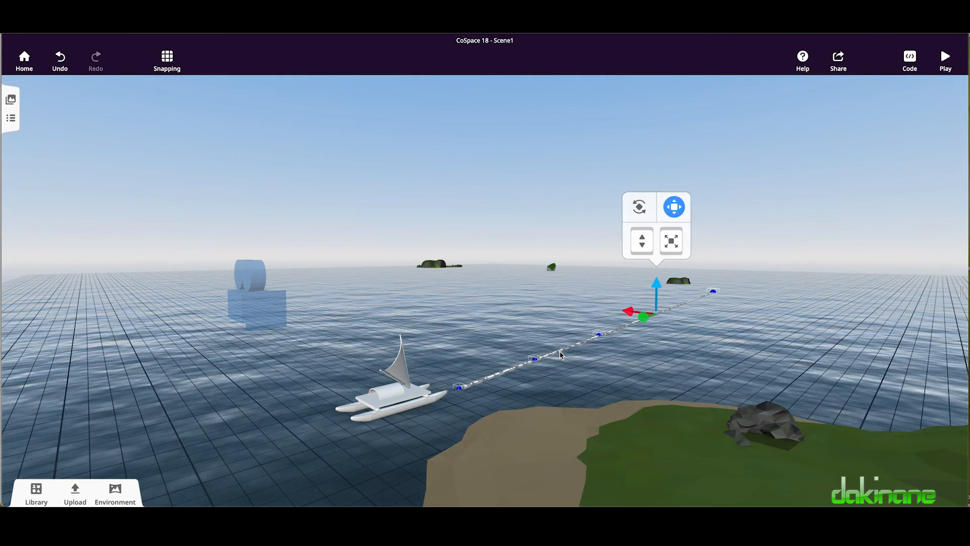
scroll(387, 290, down, 10)
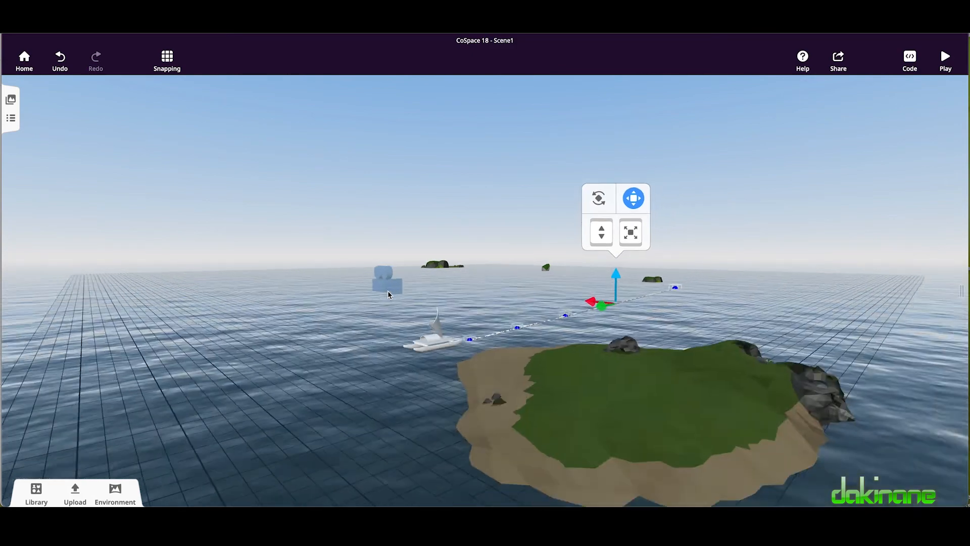
drag(468, 247, 358, 348)
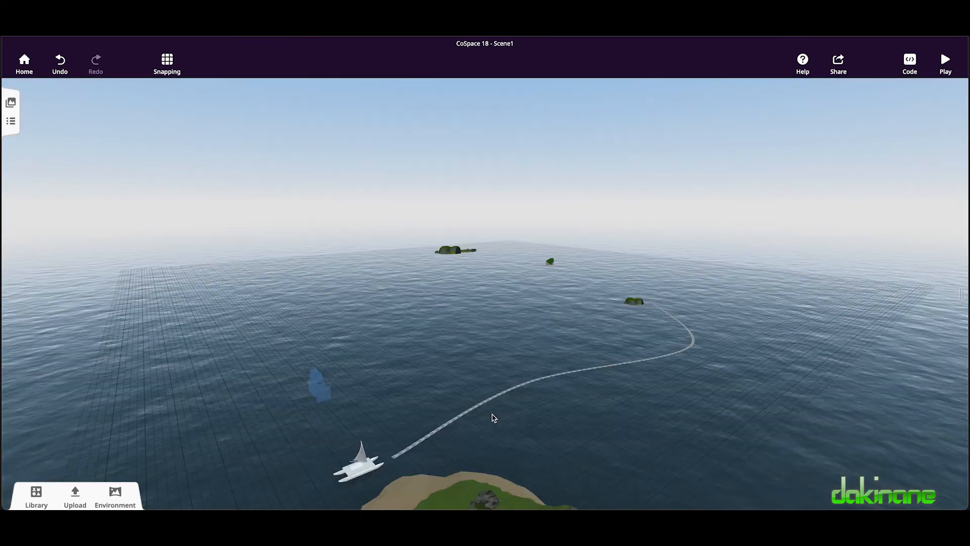
Attach the waka to the starting point of First Path.
drag(494, 416, 347, 456)
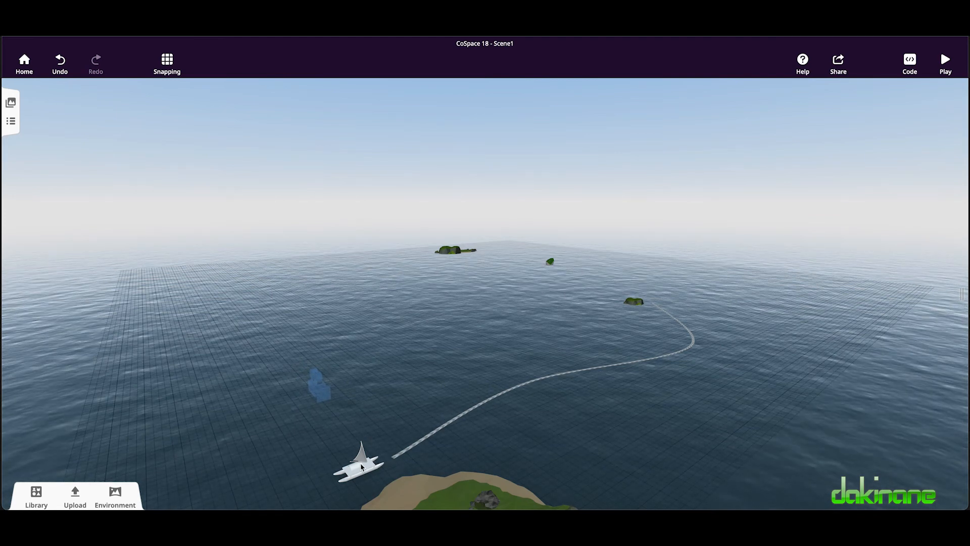
click(362, 467)
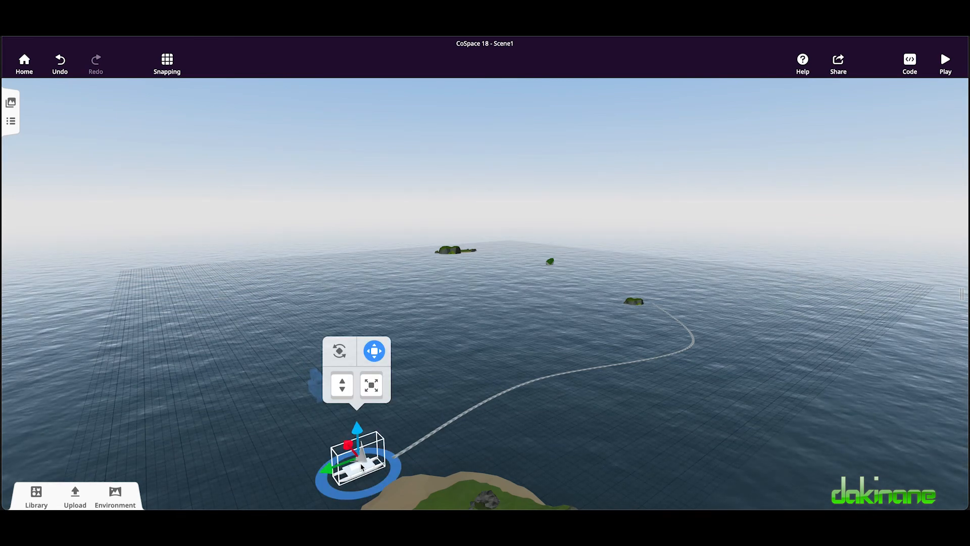
right_click(362, 467)
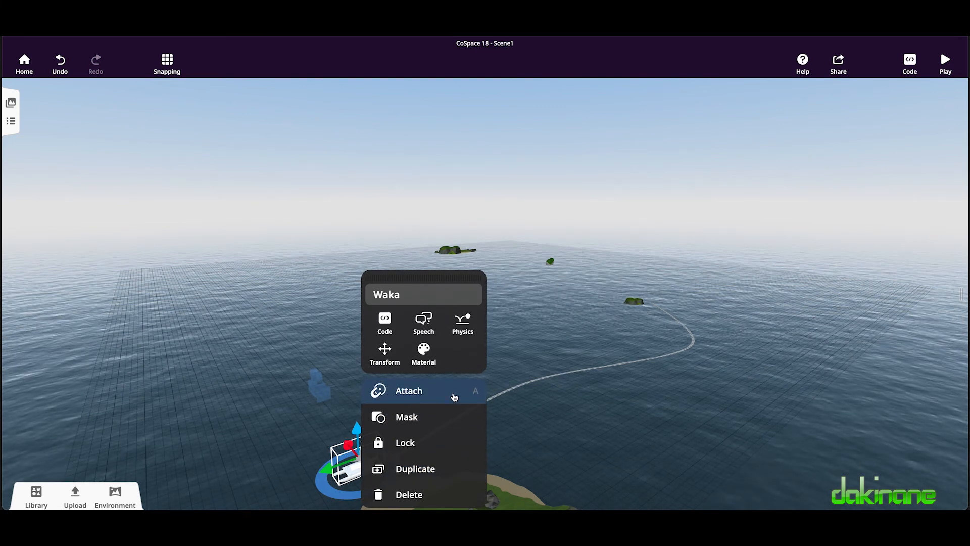
click(409, 399)
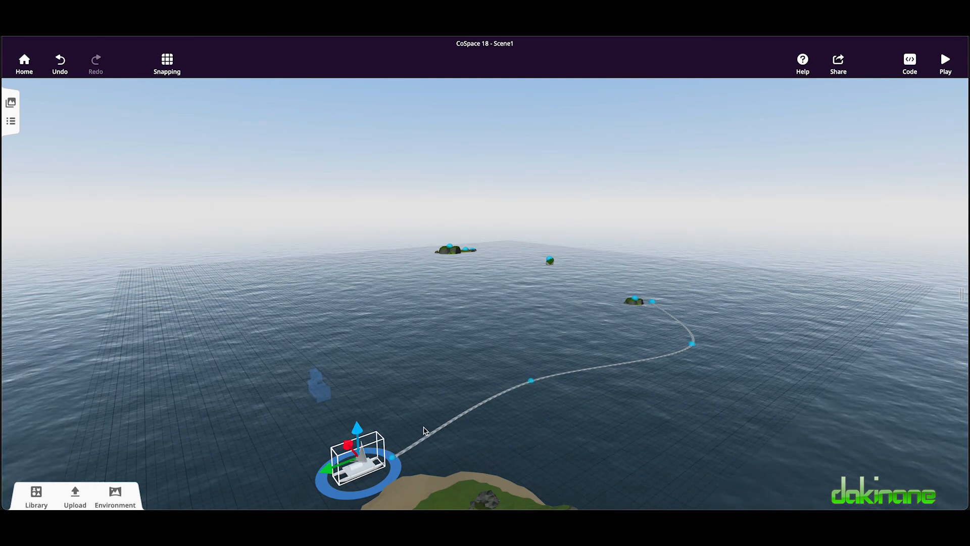
click(393, 459)
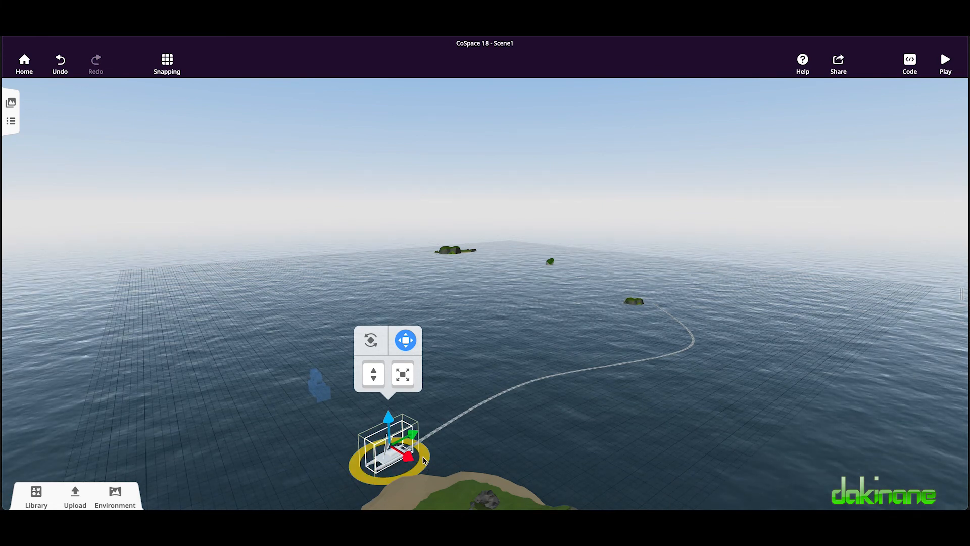
Rotate the attached waka to face along First Path.
drag(424, 452, 365, 471)
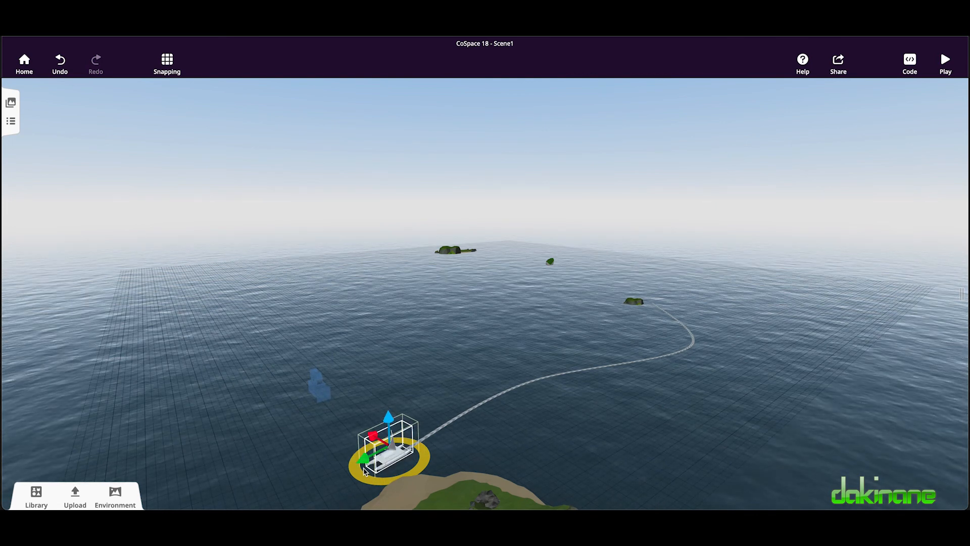
drag(365, 471, 365, 471)
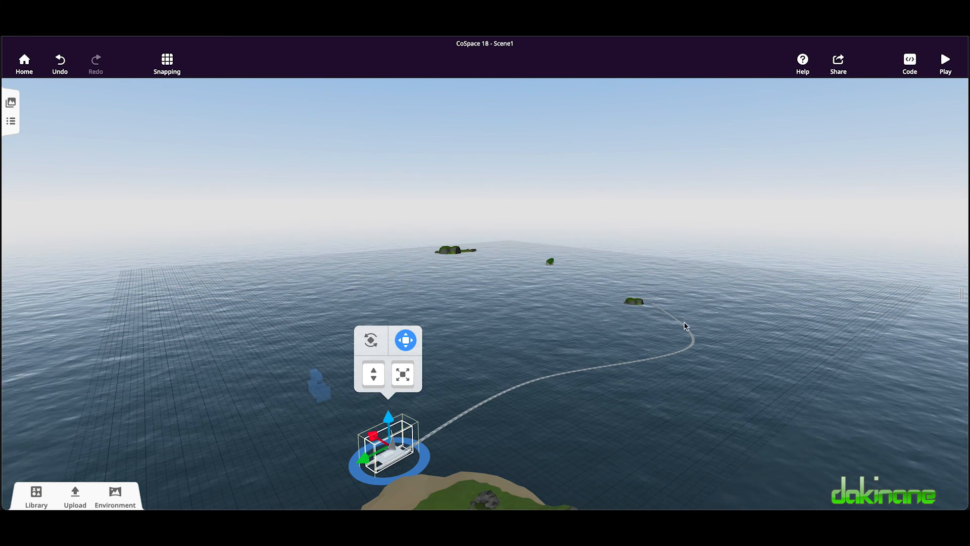
drag(732, 319, 572, 386)
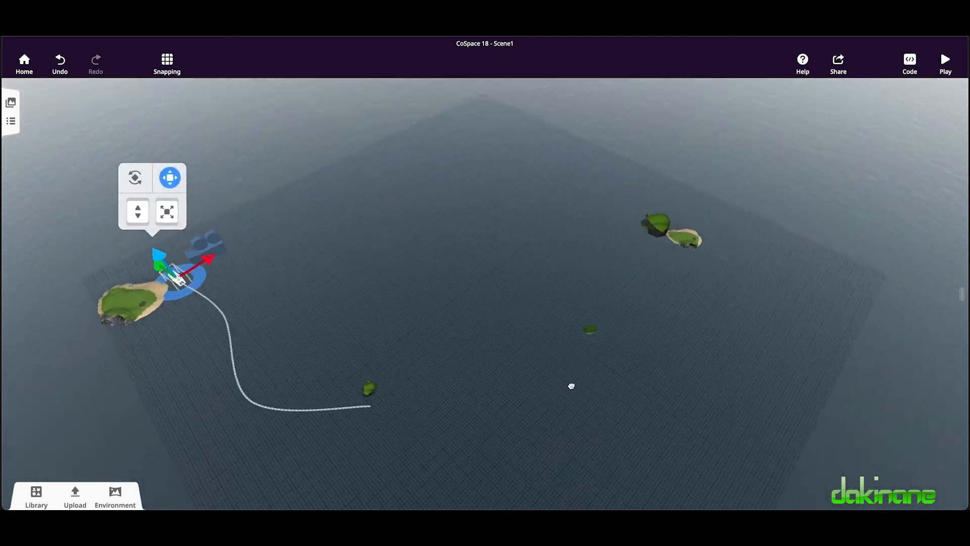